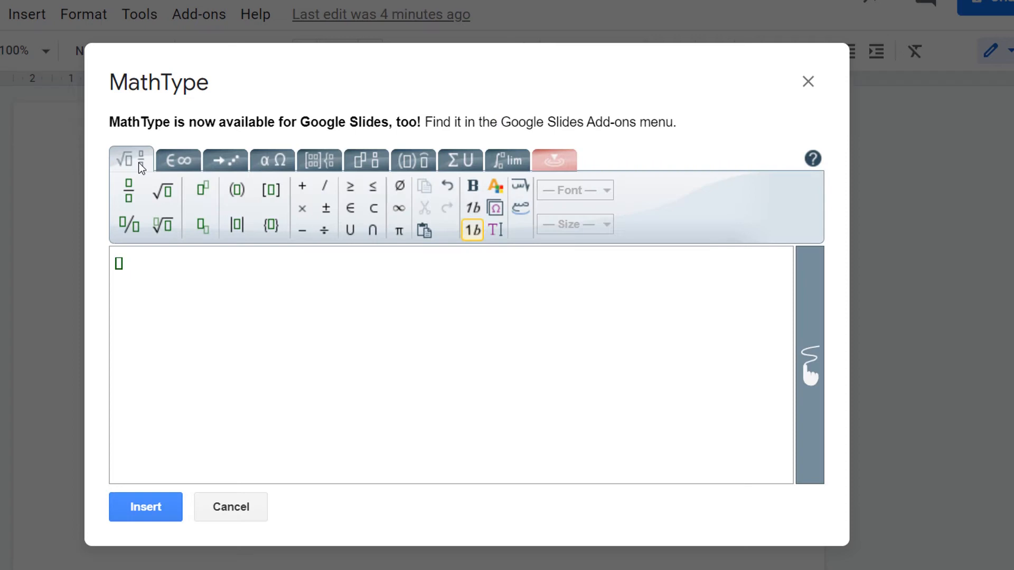
# Switch to handwriting input and handwrite the equation T = ωL²/8s, with ωL² over 8s as a fraction.
pyautogui.click(807, 370)
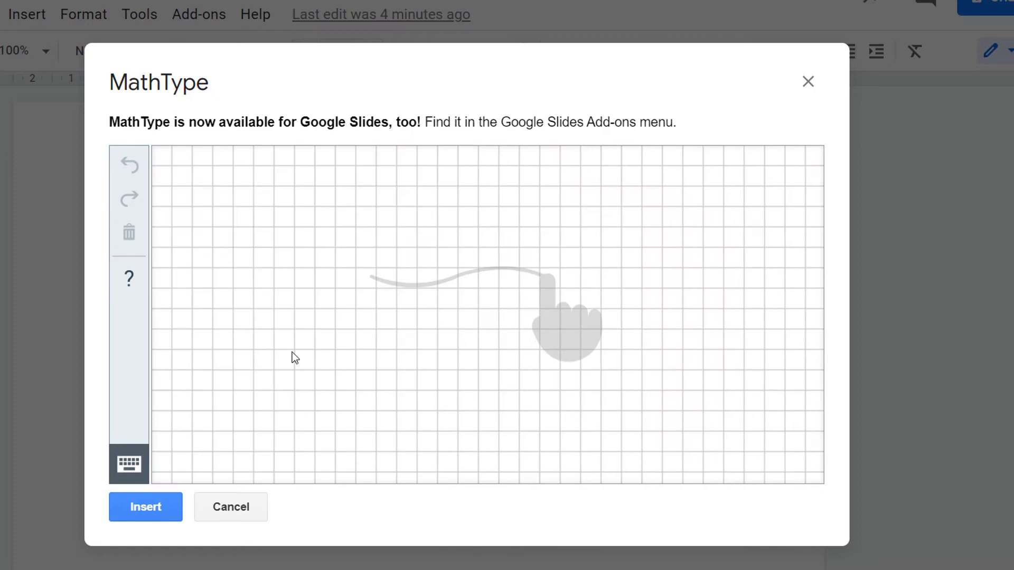
pyautogui.moveTo(227, 229)
pyautogui.mouseDown()
pyautogui.moveTo(227, 283)
pyautogui.moveTo(276, 231)
pyautogui.moveTo(352, 252)
pyautogui.mouseUp()
pyautogui.moveTo(302, 273); pyautogui.dragTo(352, 274)
pyautogui.moveTo(427, 240); pyautogui.dragTo(484, 237)
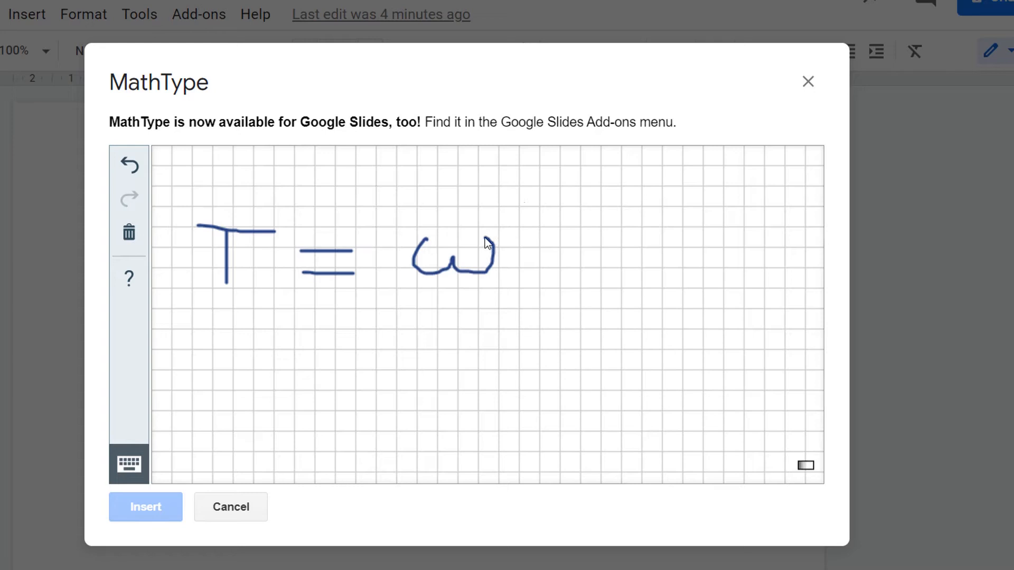
pyautogui.moveTo(530, 198)
pyautogui.mouseDown()
pyautogui.moveTo(529, 247)
pyautogui.moveTo(583, 268)
pyautogui.mouseUp()
pyautogui.moveTo(581, 187); pyautogui.dragTo(606, 204)
pyautogui.moveTo(402, 297); pyautogui.dragTo(635, 300)
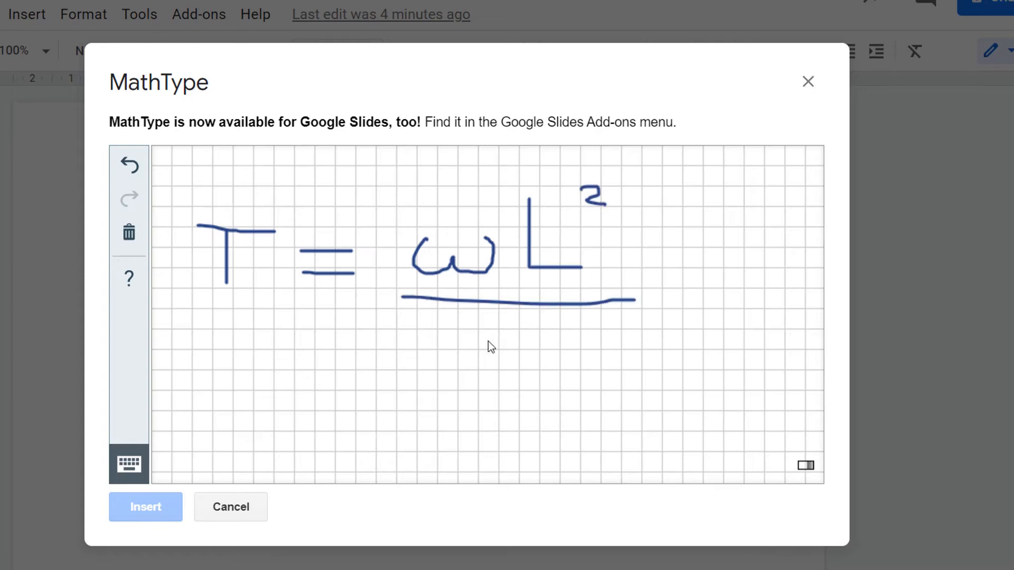
pyautogui.moveTo(489, 340)
pyautogui.mouseDown()
pyautogui.moveTo(493, 390)
pyautogui.moveTo(510, 336)
pyautogui.mouseUp()
pyautogui.moveTo(564, 354)
pyautogui.mouseDown()
pyautogui.moveTo(570, 381)
pyautogui.moveTo(540, 390)
pyautogui.mouseUp()
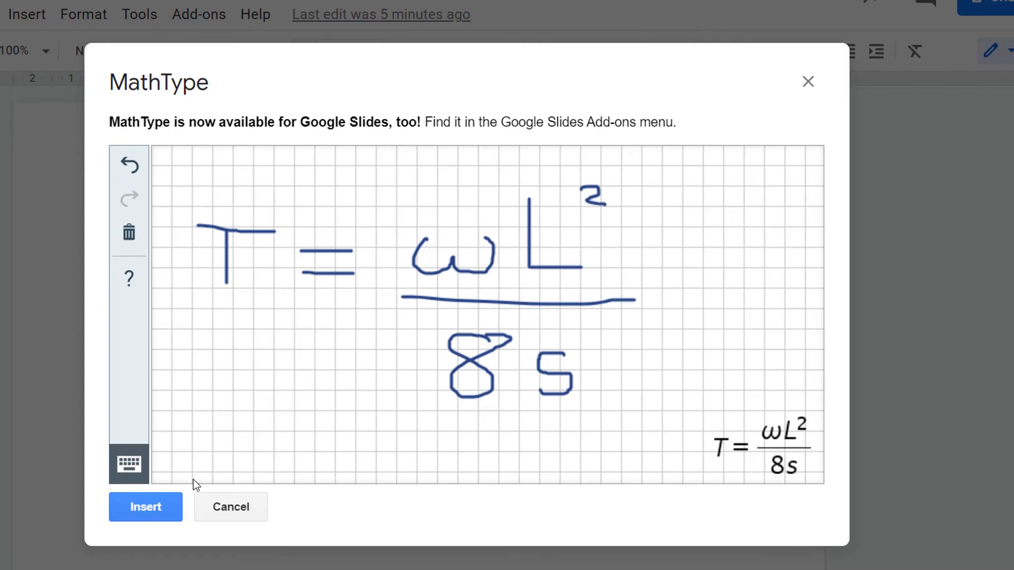
# Insert the handwritten equation into the document and enlarge its image slightly.
pyautogui.click(145, 509)
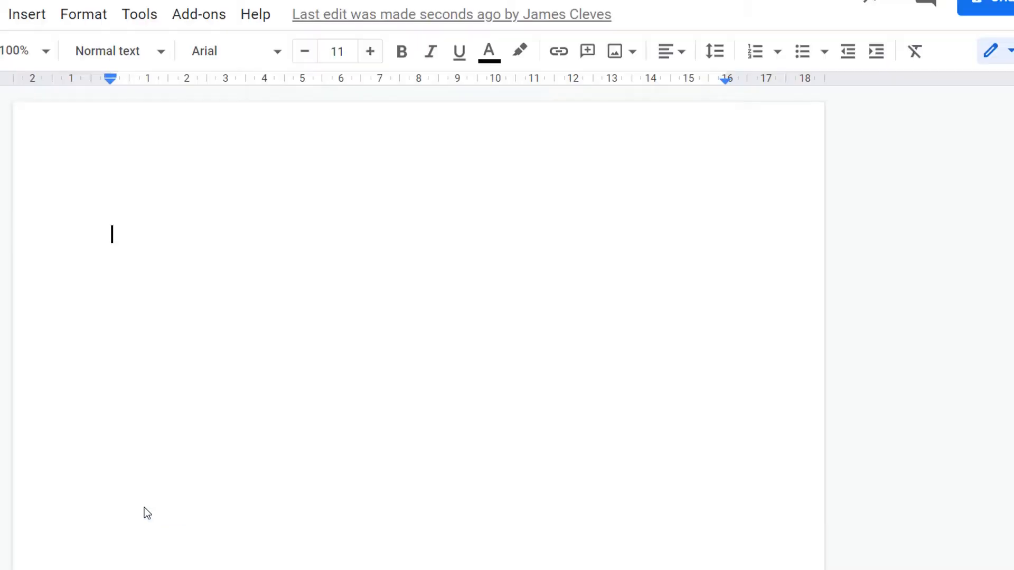
pyautogui.click(142, 231)
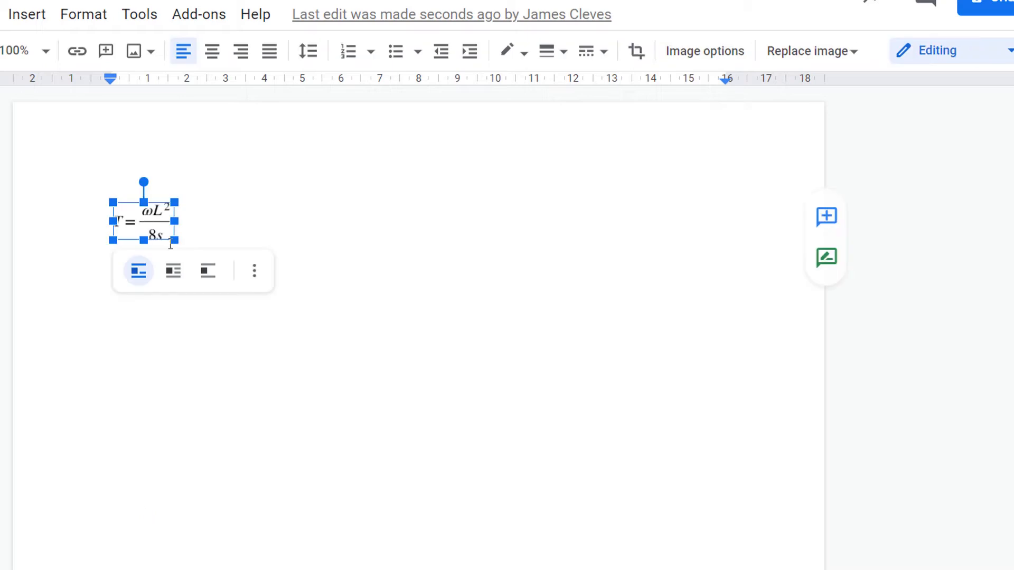
pyautogui.click(260, 240)
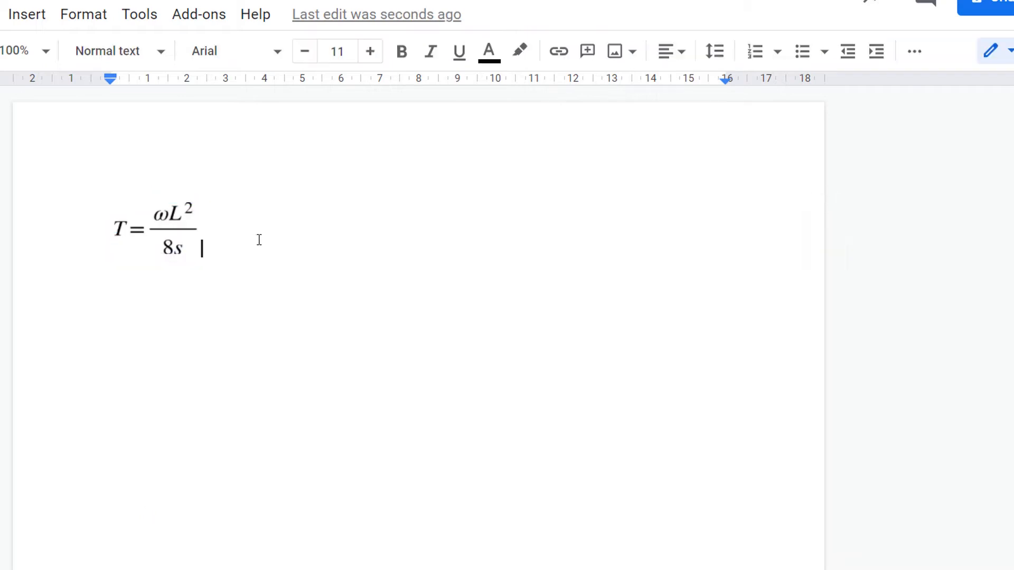
# On a new line below the equation, start another MathType math equation and enter T = wL²/8s with a fraction.
pyautogui.press('Return')
pyautogui.click(198, 16)
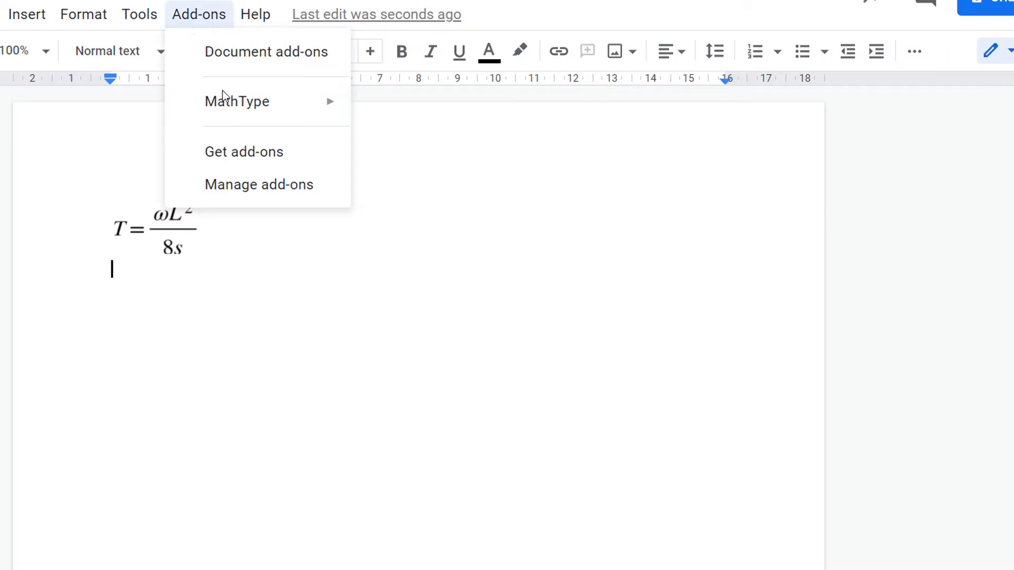
pyautogui.moveTo(233, 105)
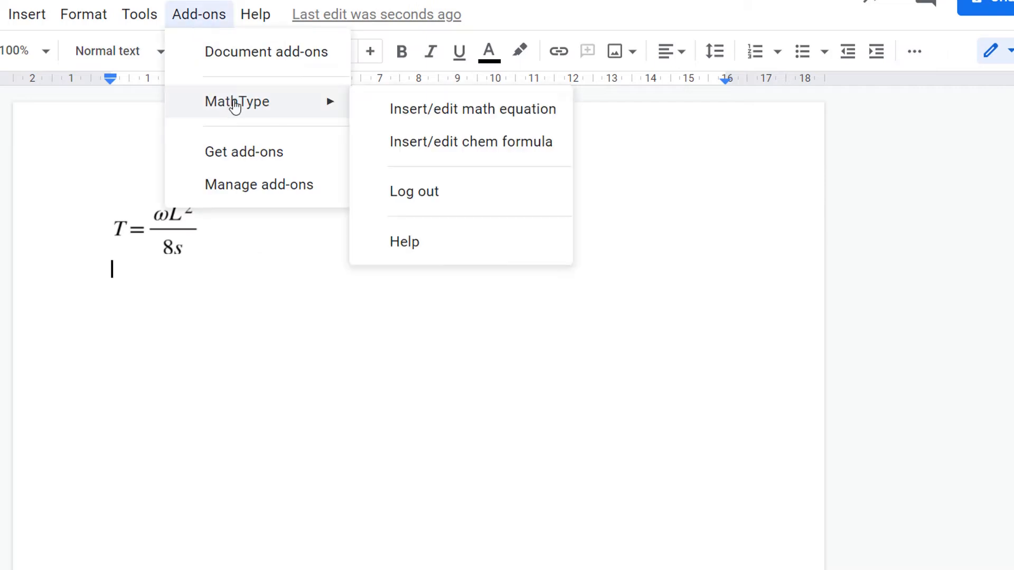
pyautogui.click(399, 115)
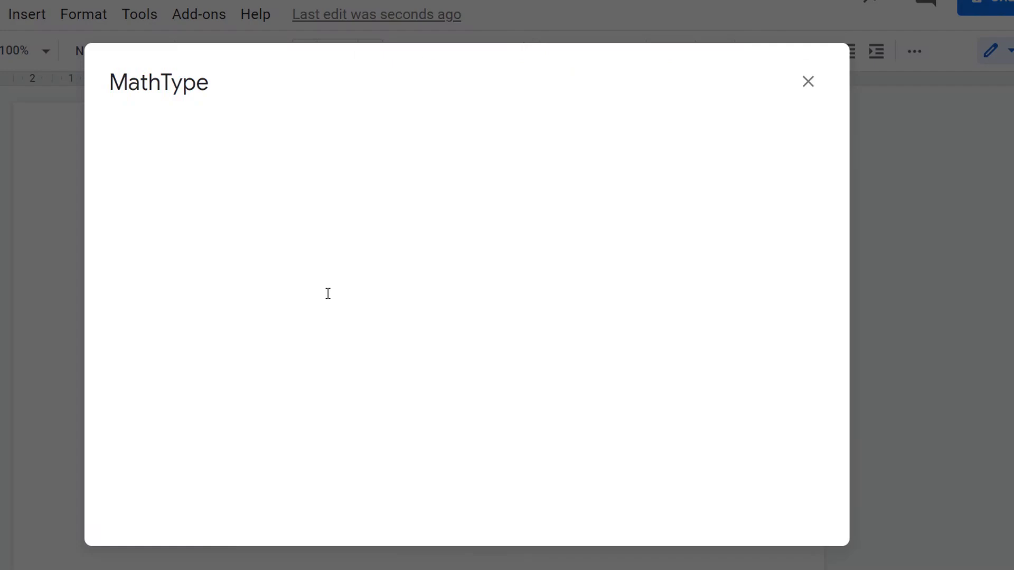
pyautogui.write('T=')
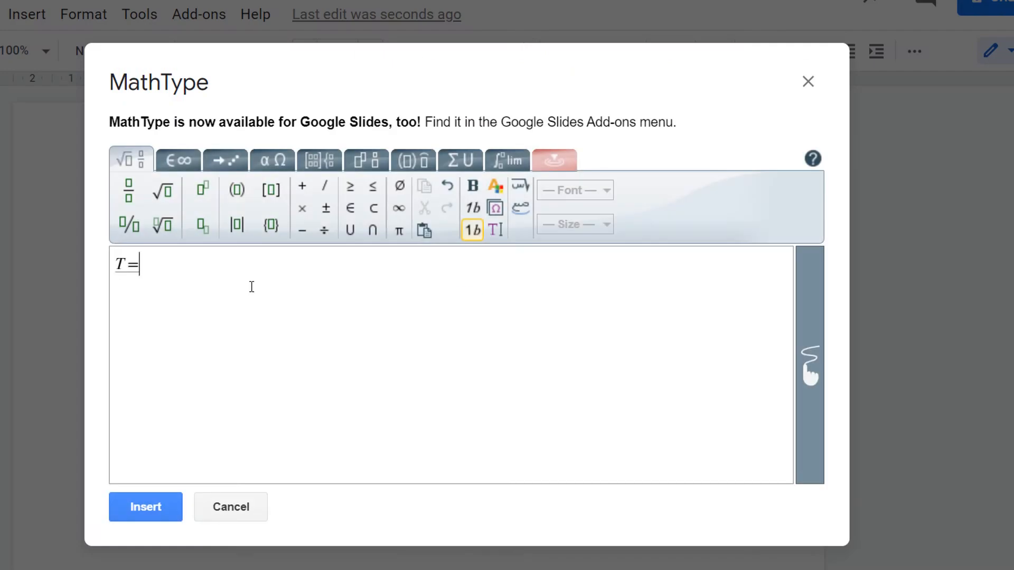
pyautogui.click(129, 192)
pyautogui.write('w')
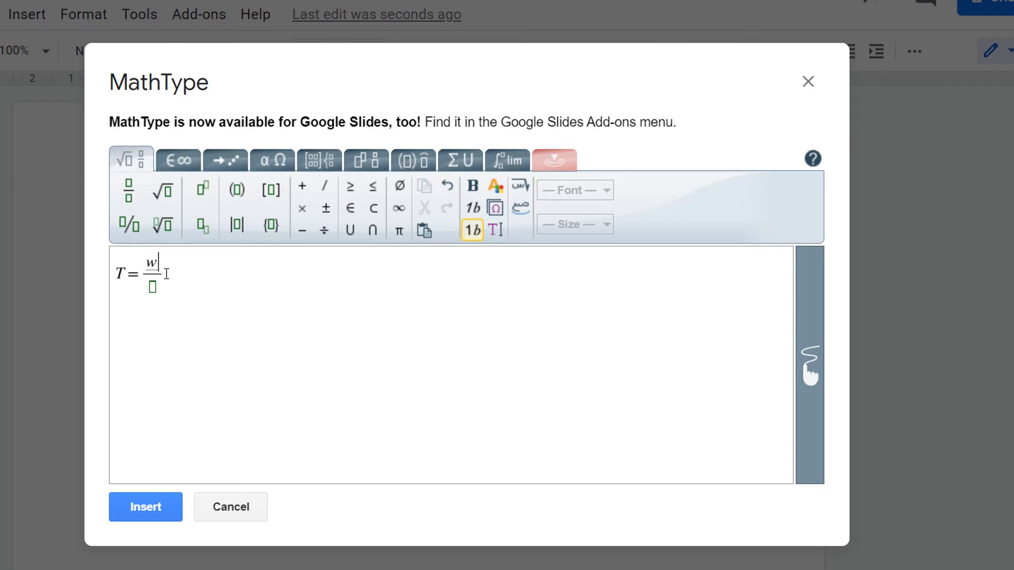
pyautogui.write('L^2')
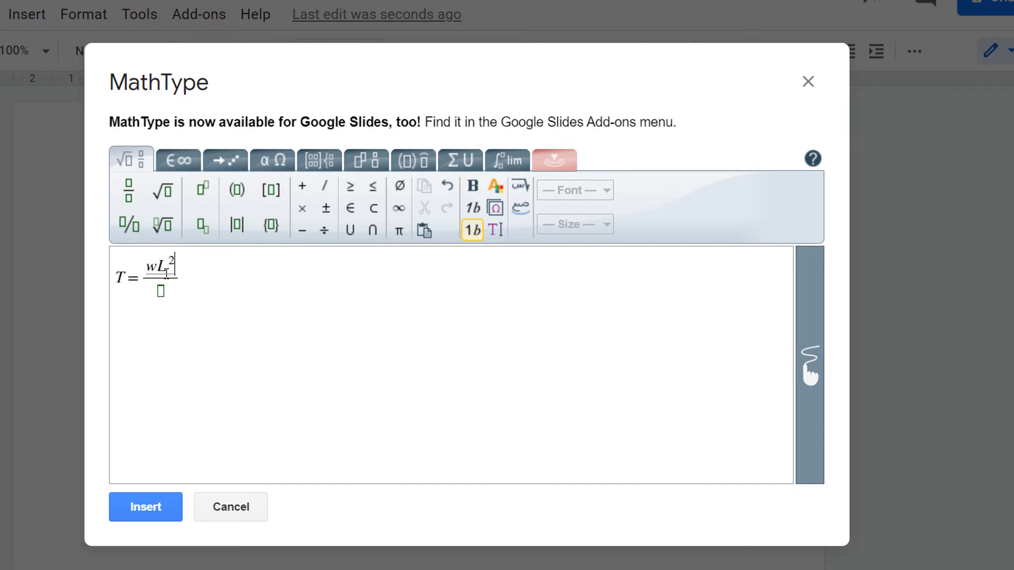
pyautogui.press('Tab')
pyautogui.write('8s')
# Append = 1.56·90² after the wL²/8s fraction.
pyautogui.press('Tab')
pyautogui.write('=1.56')
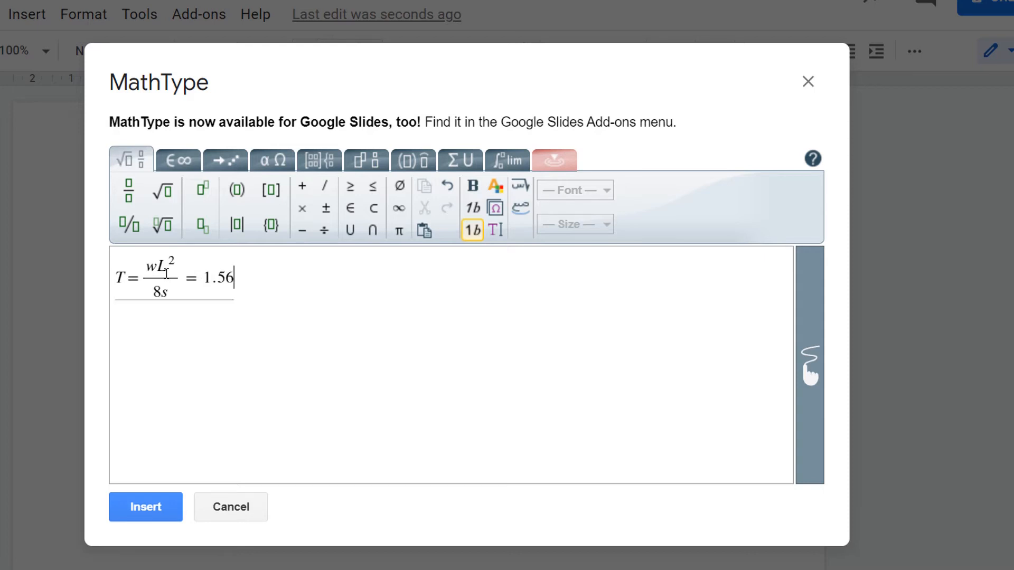
pyautogui.write('*')
pyautogui.write('90')
pyautogui.write('^')
pyautogui.write('2')
# Turn 1.56·90² into the numerator of a fraction with the denominator 8·???
pyautogui.hotkey('shift', 'Left')
pyautogui.hotkey('shift', 'Left')
pyautogui.hotkey('shift', 'Left')
pyautogui.hotkey('shift', 'Left')
pyautogui.hotkey('shift', 'Left')
pyautogui.hotkey('shift', 'Left')
pyautogui.hotkey('shift', 'Left')
pyautogui.hotkey('shift', 'Left')
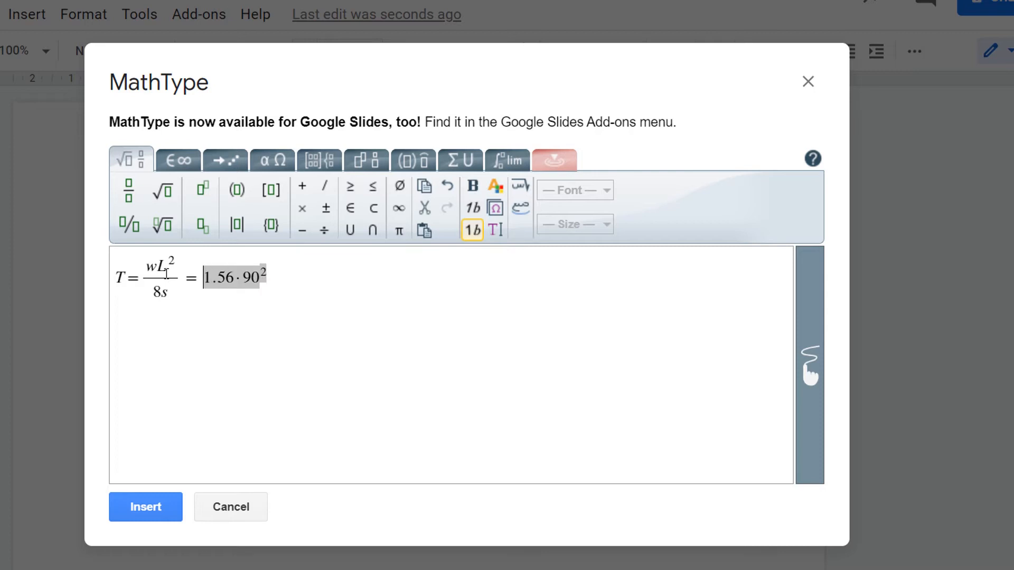
pyautogui.click(128, 191)
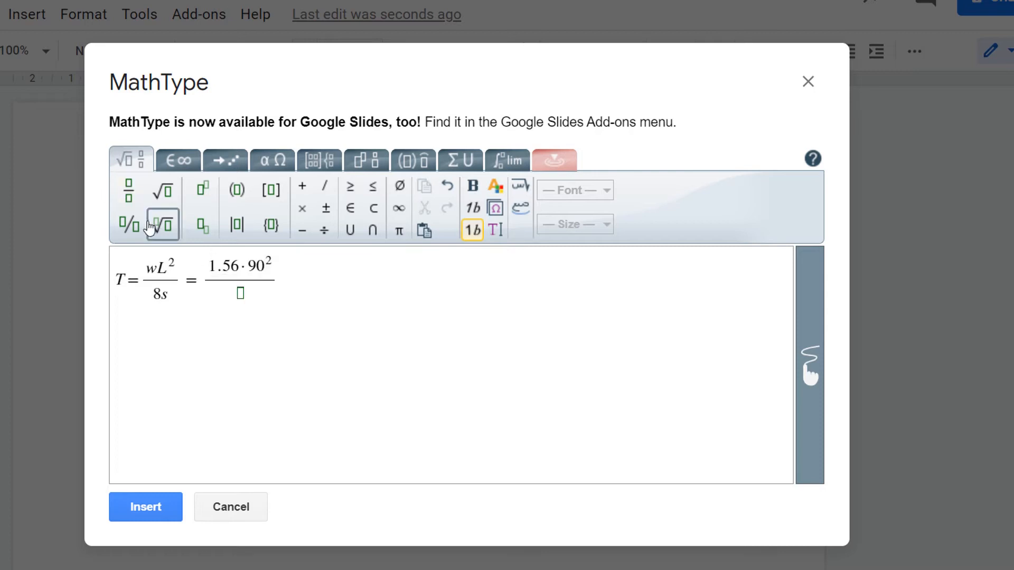
pyautogui.click(241, 294)
pyautogui.write('8')
pyautogui.write('*')
pyautogui.write('???')
# Add s = after the numeric fraction, followed by a copy of the wL²/8s fraction with its s replaced by T.
pyautogui.click(314, 282)
pyautogui.write('s=')
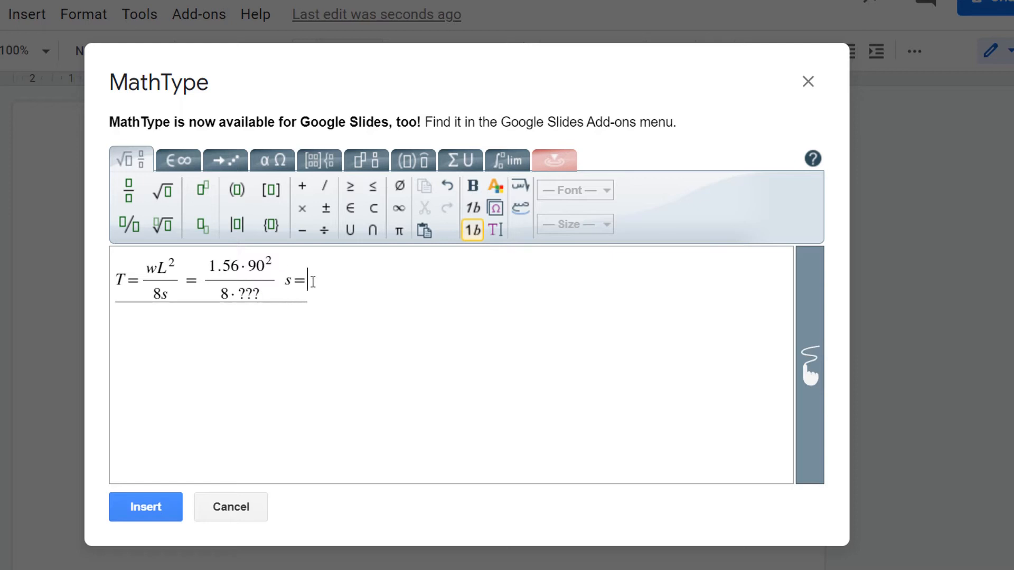
pyautogui.click(275, 286)
pyautogui.moveTo(181, 293); pyautogui.dragTo(164, 280)
pyautogui.hotkey('ctrl', 'c')
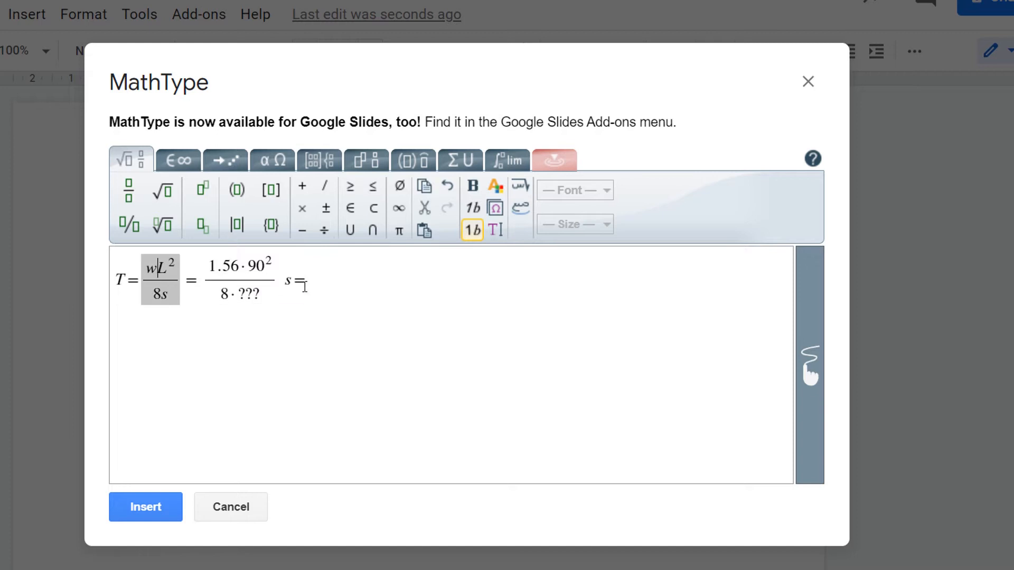
pyautogui.click(343, 285)
pyautogui.hotkey('ctrl', 'v')
pyautogui.click(357, 295)
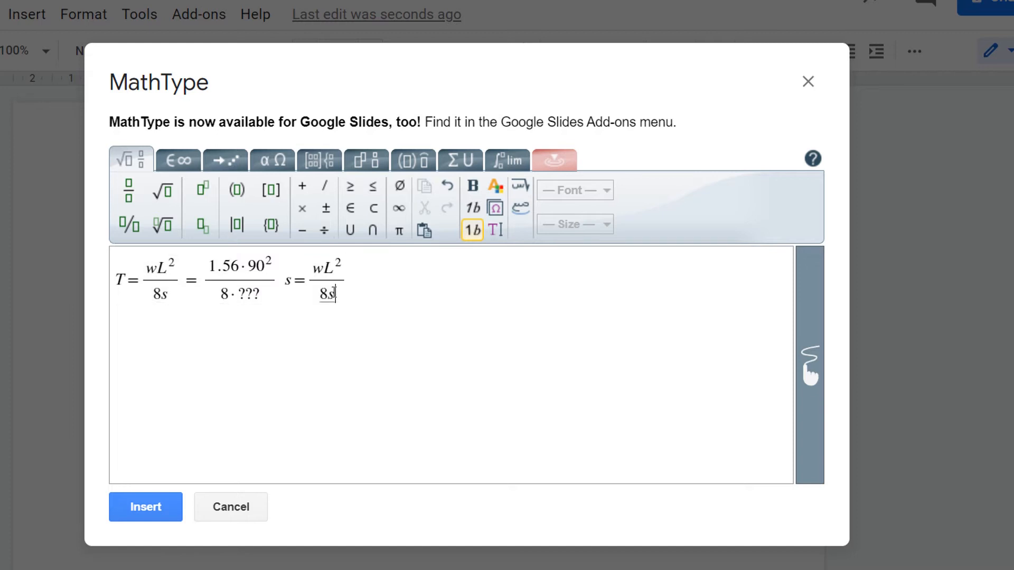
pyautogui.hotkey('shift', 'Left')
pyautogui.write('T')
# Append = and a copy of the 1.56·90² fraction after wL²/8T, replacing the ??? in its denominator with 2000.
pyautogui.moveTo(280, 281); pyautogui.dragTo(242, 277)
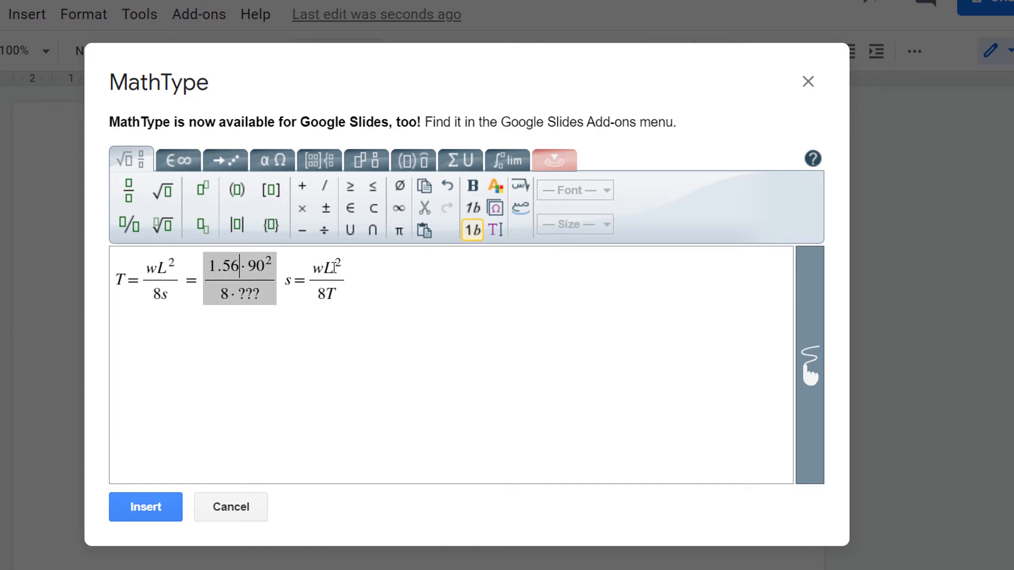
pyautogui.click(359, 278)
pyautogui.write('=')
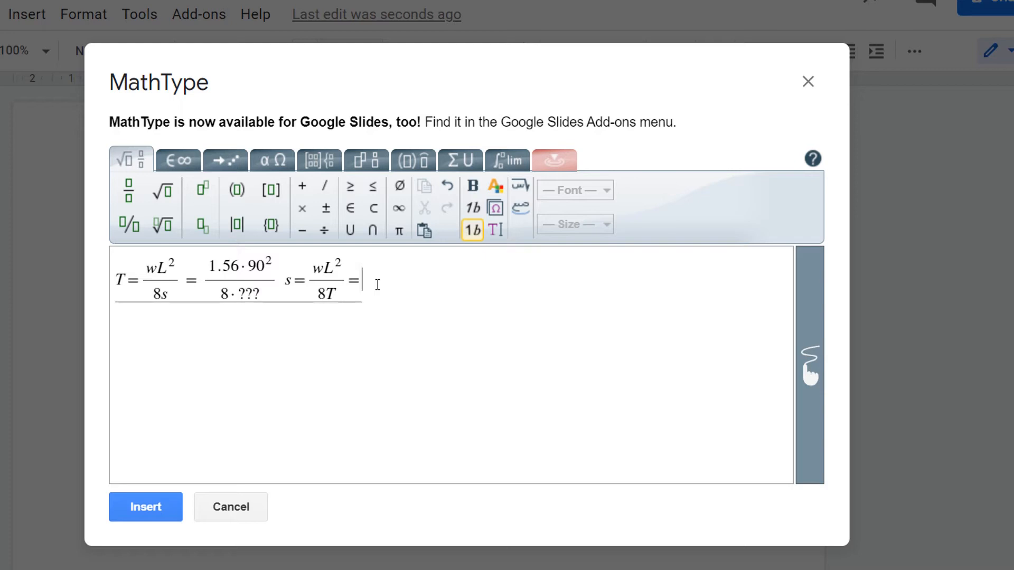
pyautogui.hotkey('ctrl', 'v')
pyautogui.moveTo(418, 294); pyautogui.dragTo(400, 296)
pyautogui.write('2000')
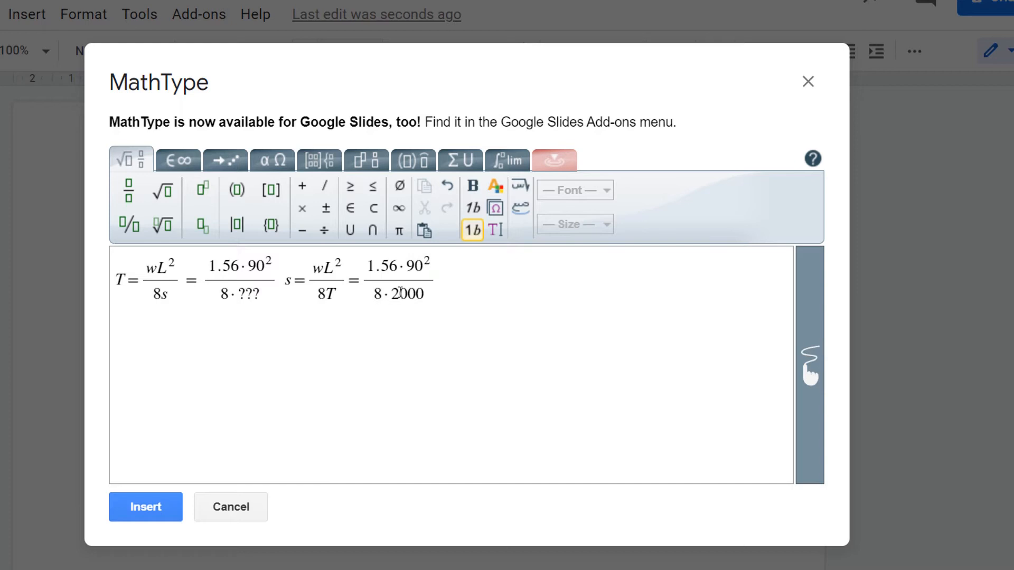
# Append the text "=answer for sag, (m)" at the end of the s equation.
pyautogui.press('Right')
pyautogui.write('=')
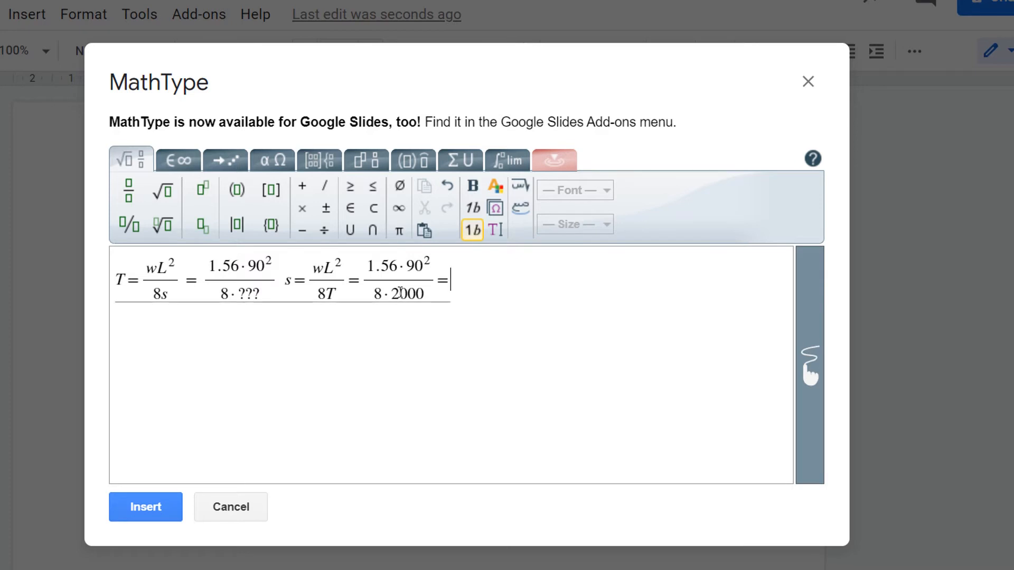
pyautogui.write('answer f')
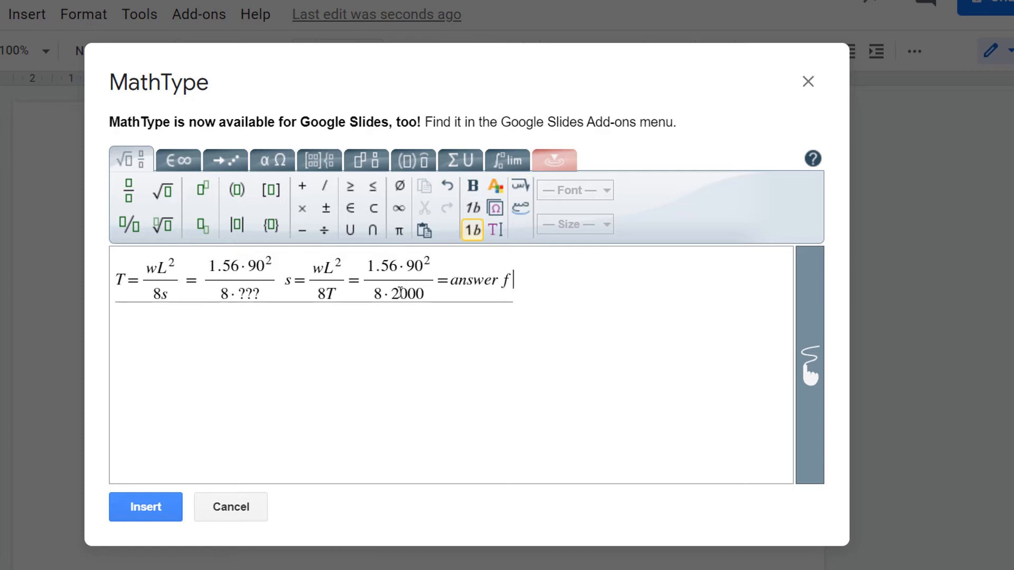
pyautogui.write('or sag, (m)')
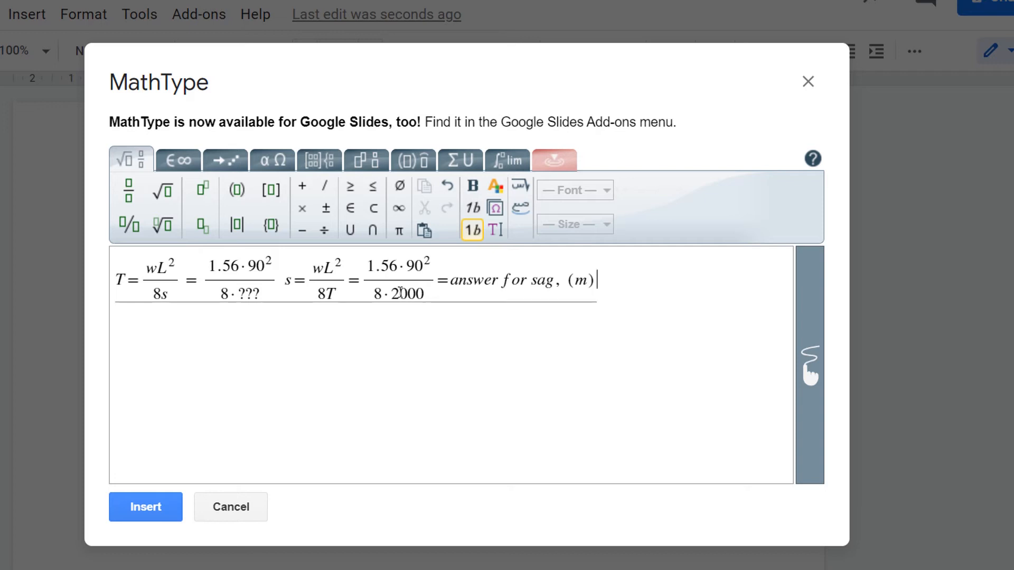
# Move the s equation onto its own line, leaving a blank line beneath the T equation.
pyautogui.click(286, 280)
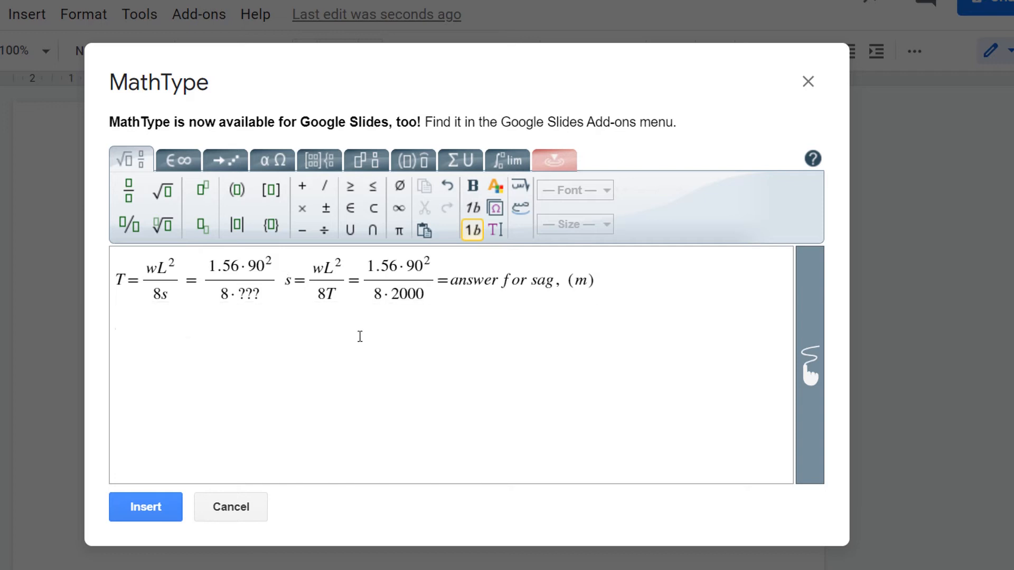
pyautogui.press('Return')
pyautogui.click(330, 284)
pyautogui.press('Return')
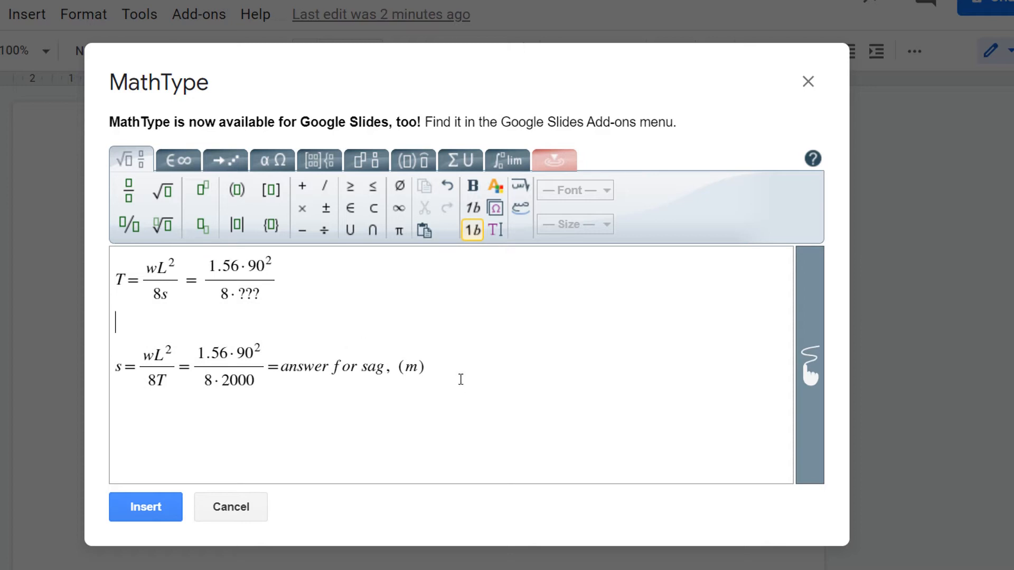
# Delete the equals sign and the 1.56·90² over 8·??? fraction from the end of the T equation.
pyautogui.moveTo(460, 379); pyautogui.dragTo(129, 362)
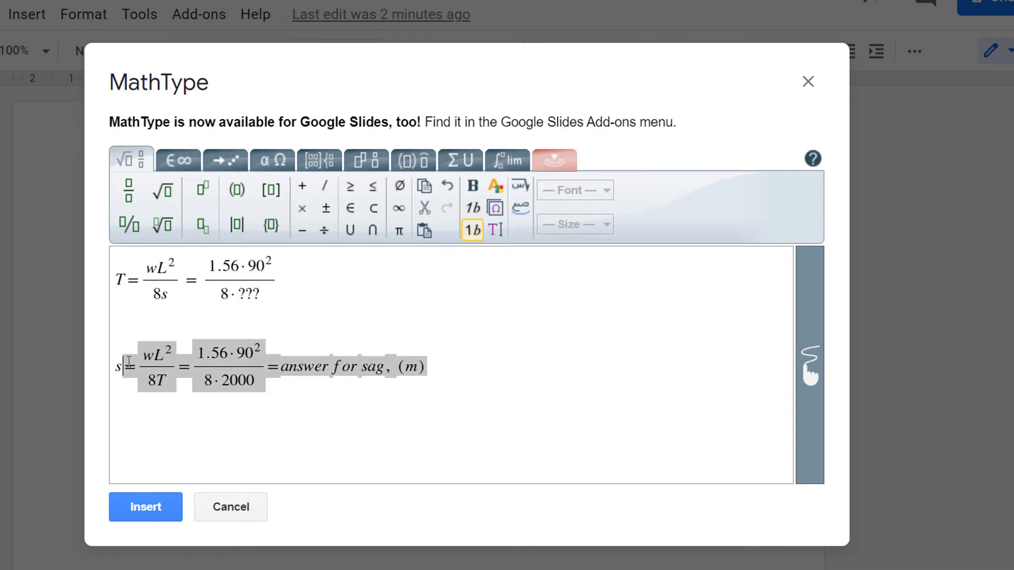
pyautogui.click(287, 280)
pyautogui.moveTo(287, 280); pyautogui.dragTo(232, 288)
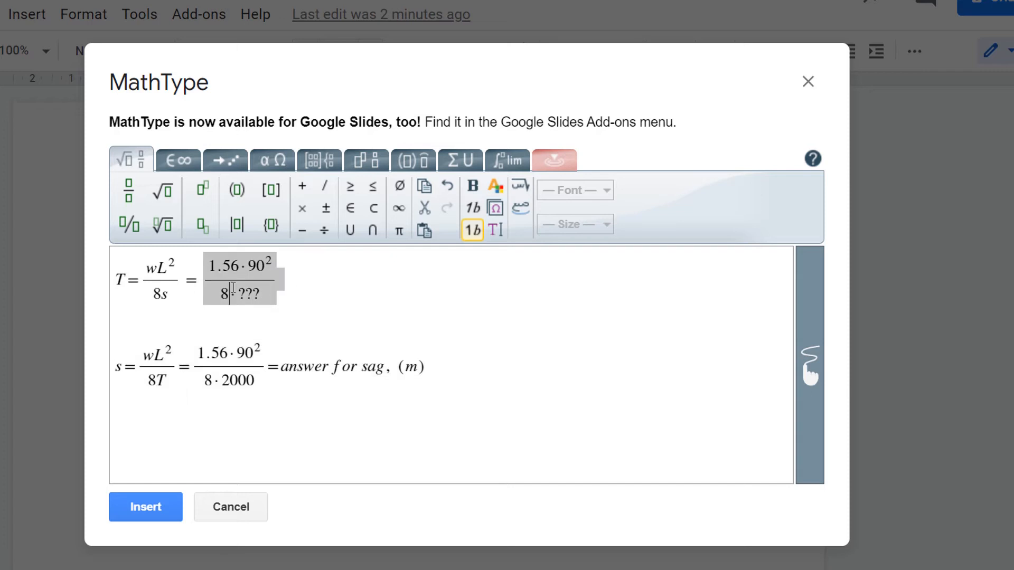
pyautogui.press('BackSpace')
pyautogui.press('BackSpace')
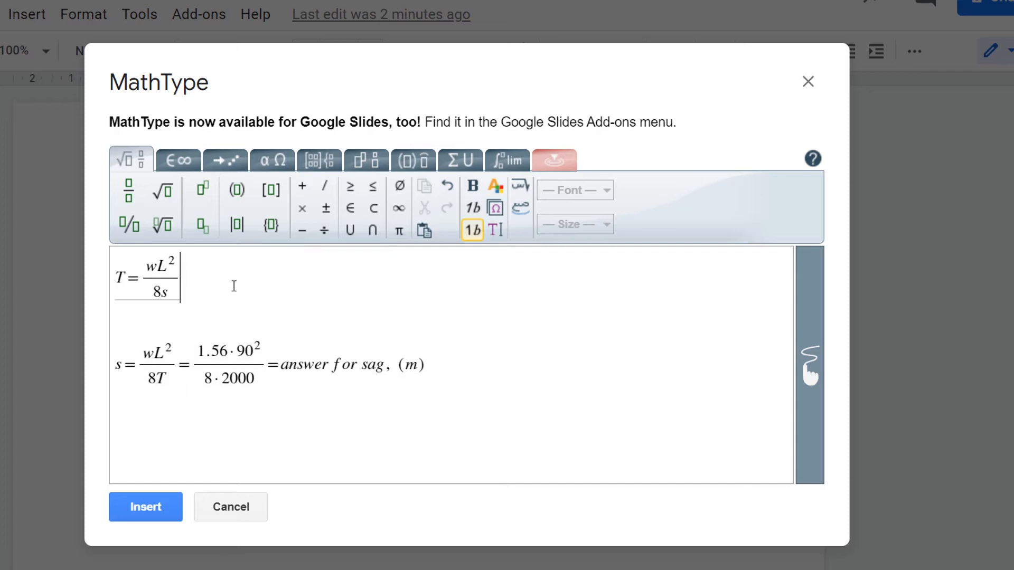
# Insert the T and s equations into the document and stretch their image slightly taller.
pyautogui.moveTo(316, 389); pyautogui.dragTo(118, 283)
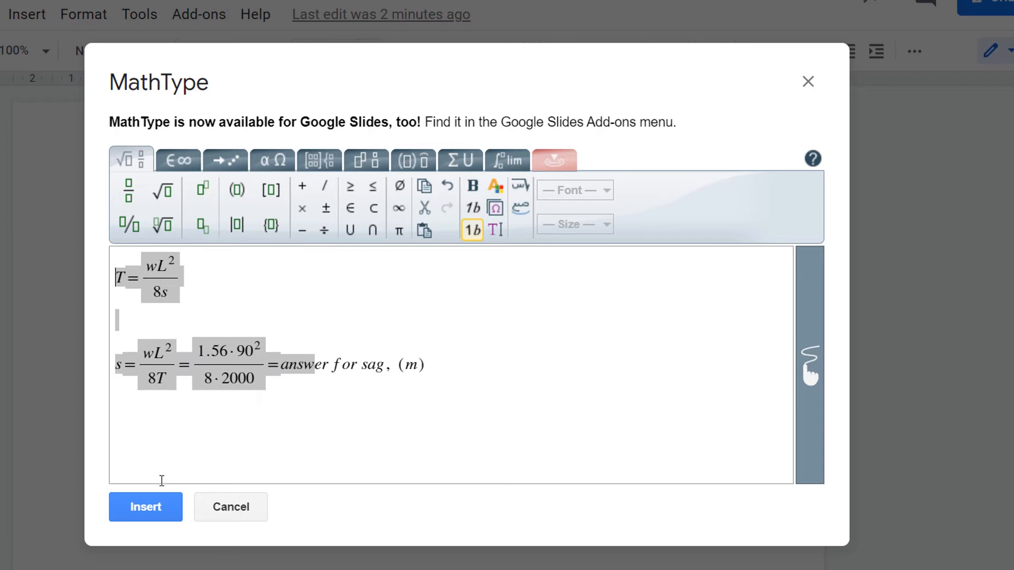
pyautogui.click(161, 501)
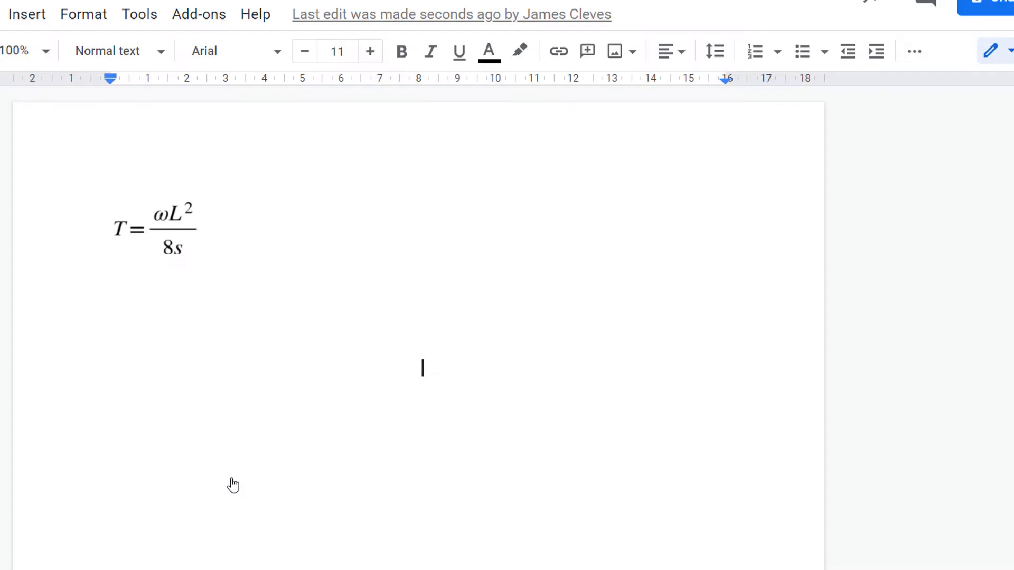
pyautogui.click(329, 368)
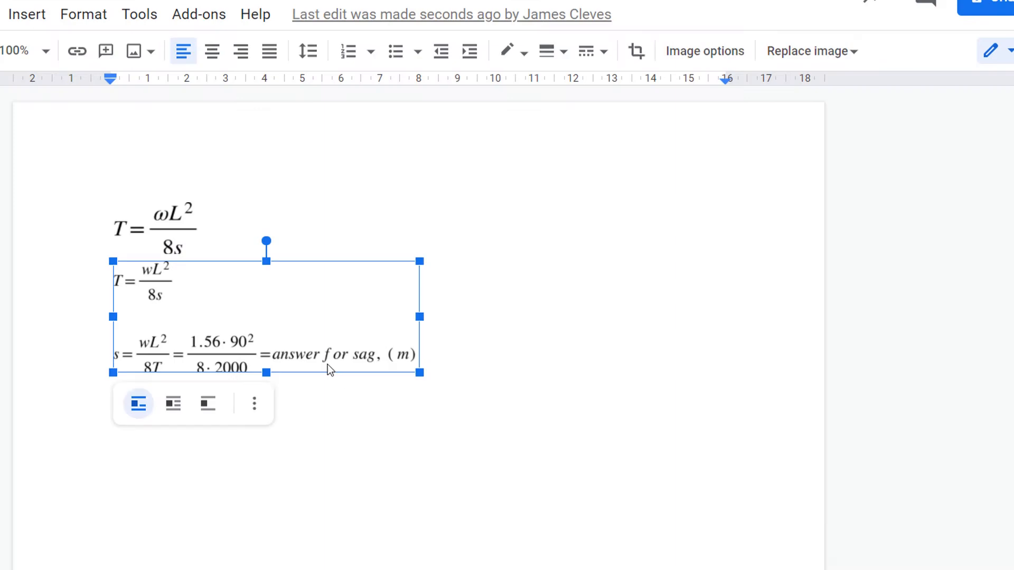
pyautogui.moveTo(267, 372); pyautogui.dragTo(267, 384)
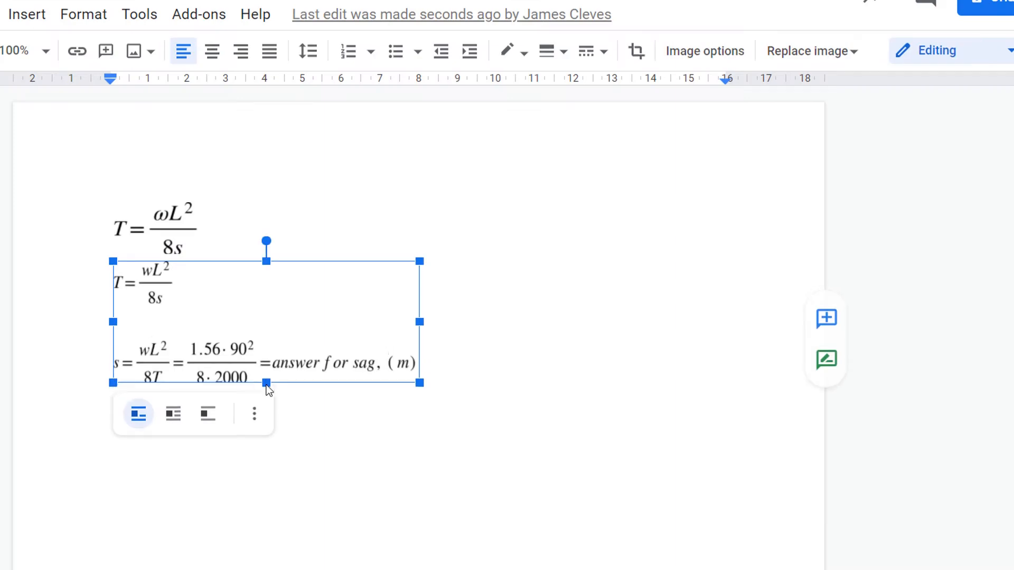
pyautogui.click(471, 368)
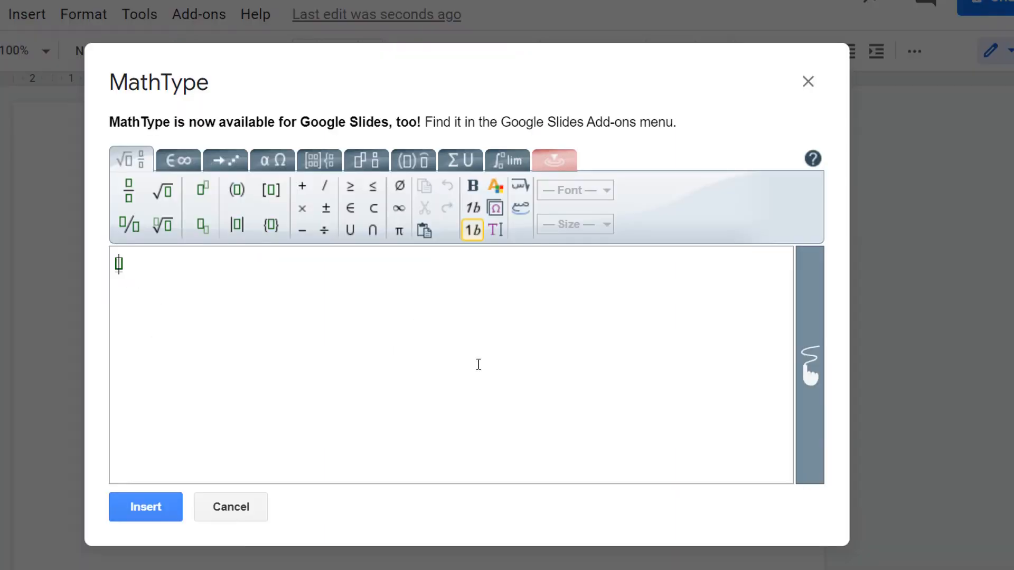
# Enter the equation hypotenuse = √(a²+b²) followed by an equals sign in the blank MathType editor.
pyautogui.write('hypotenus')
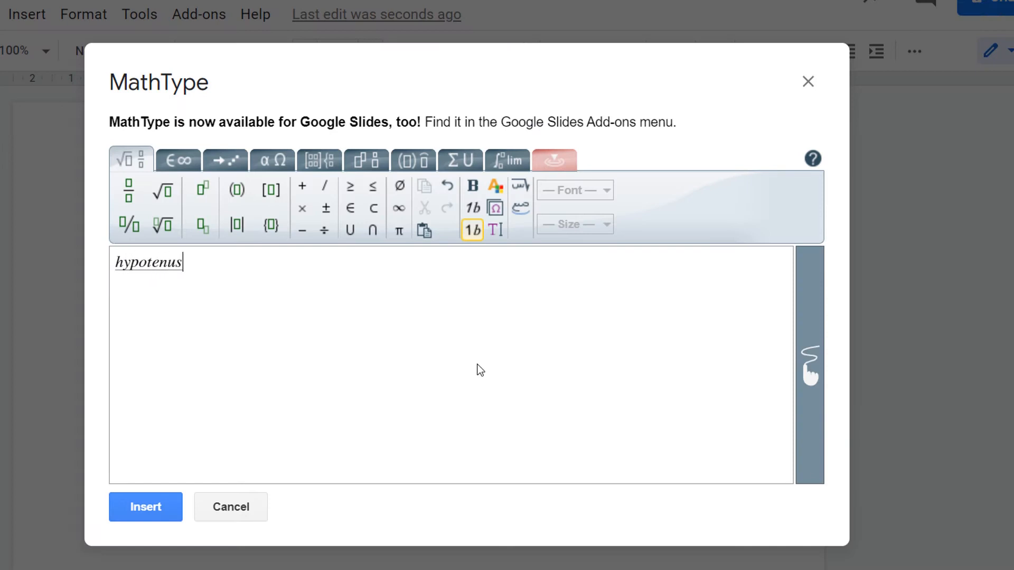
pyautogui.write('e =')
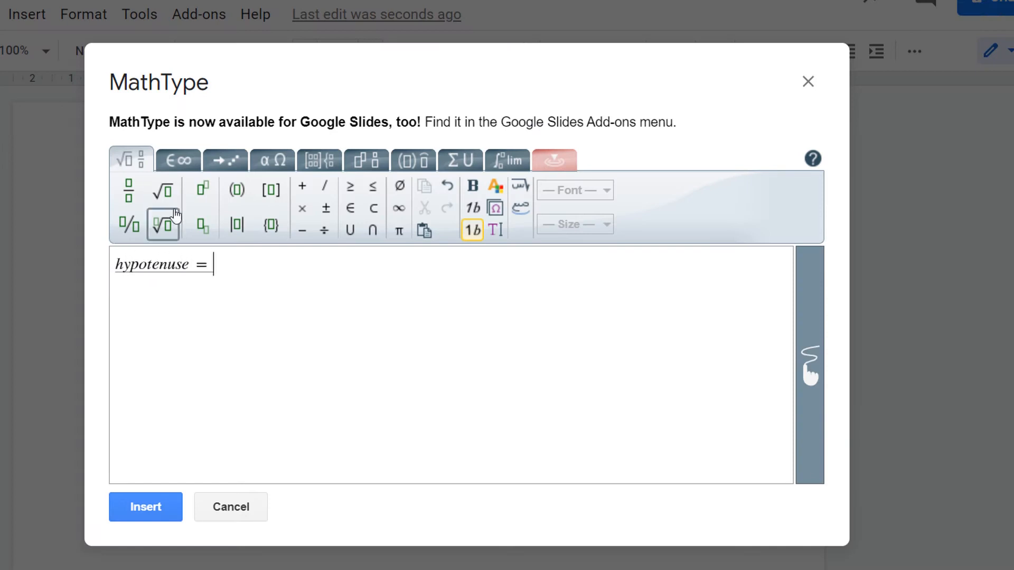
pyautogui.click(174, 200)
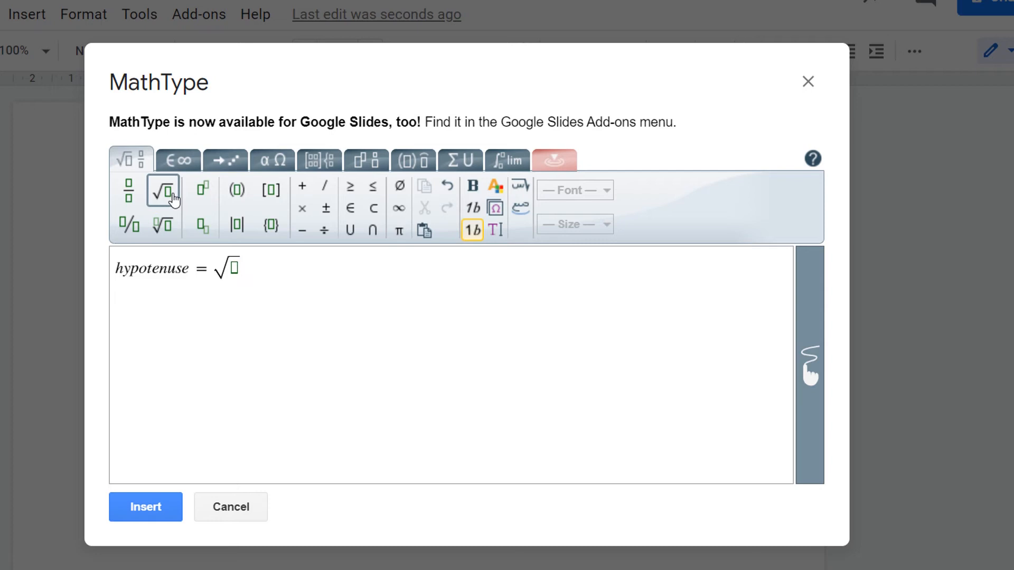
pyautogui.write('a^')
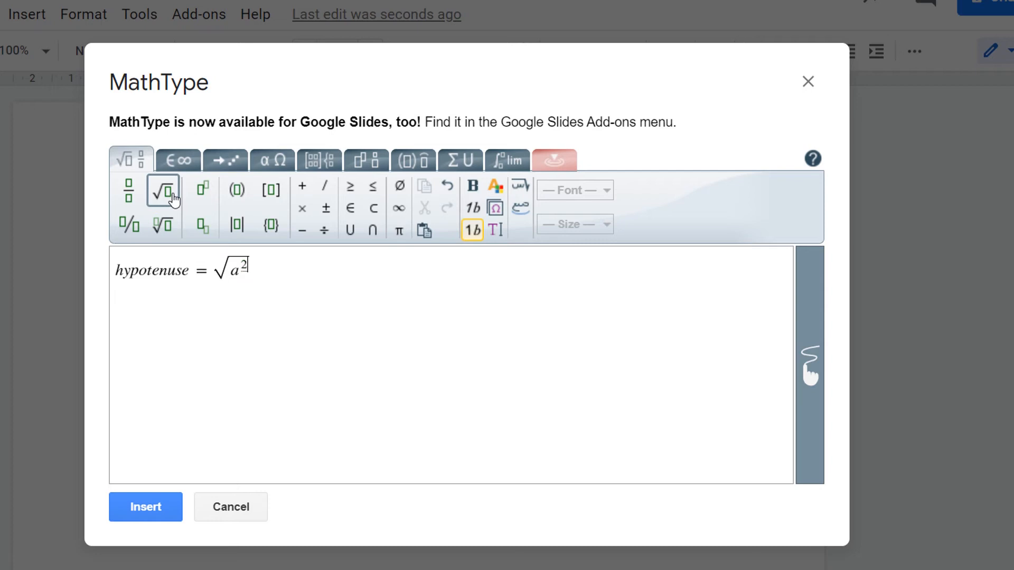
pyautogui.write('2')
pyautogui.press('Right')
pyautogui.write('+b^2')
pyautogui.press('Right')
pyautogui.press('Right')
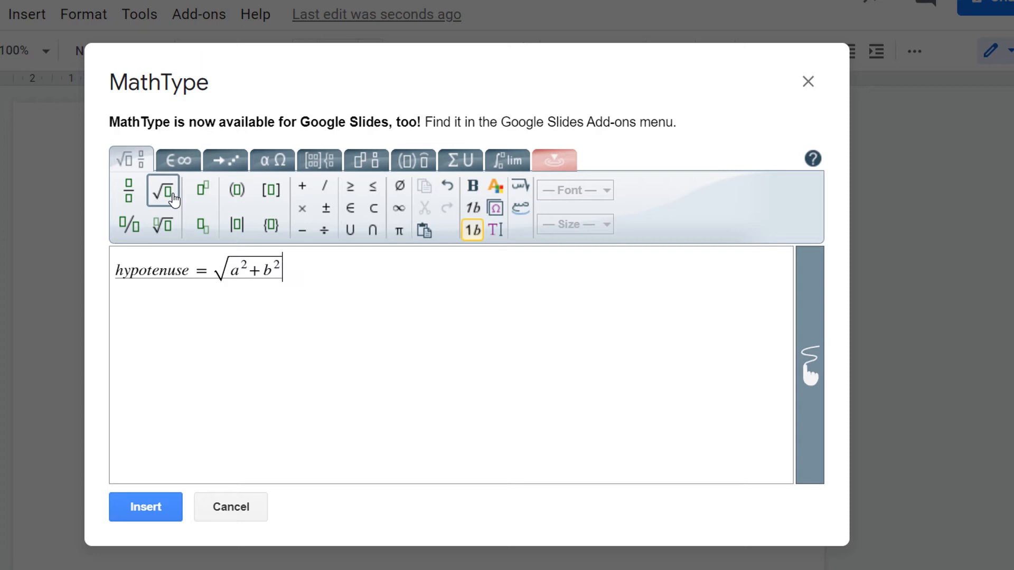
pyautogui.write('=')
pyautogui.write('\\sqrt')
pyautogui.press('BackSpace')
pyautogui.press('Return')
pyautogui.press('BackSpace')
pyautogui.press('BackSpace')
pyautogui.press('BackSpace')
pyautogui.press('BackSpace')
pyautogui.press('BackSpace')
pyautogui.press('BackSpace')
# Append √(30²+40²) = 50 (units) to the hypotenuse equation.
pyautogui.click(173, 197)
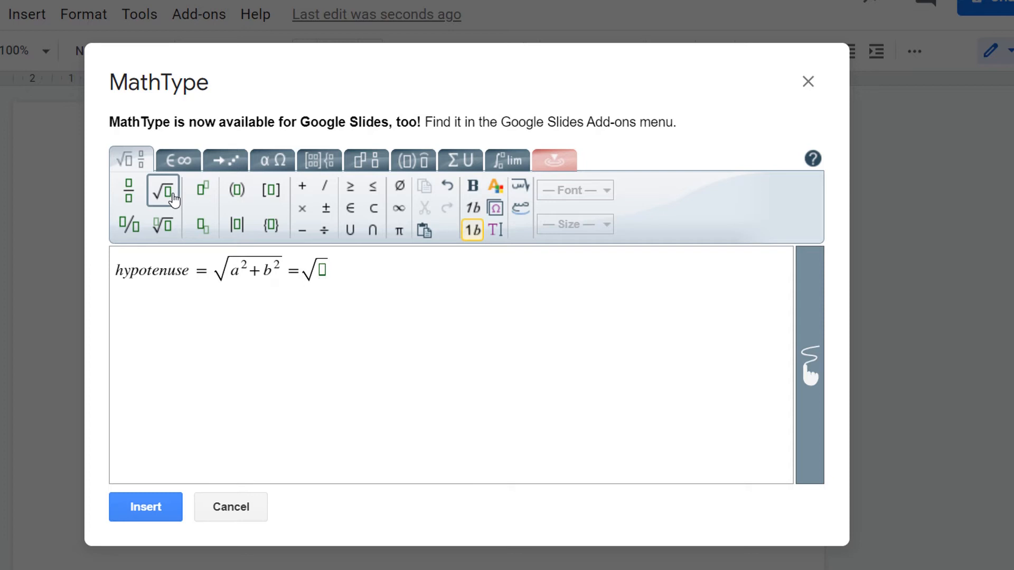
pyautogui.write('30^2+40^2')
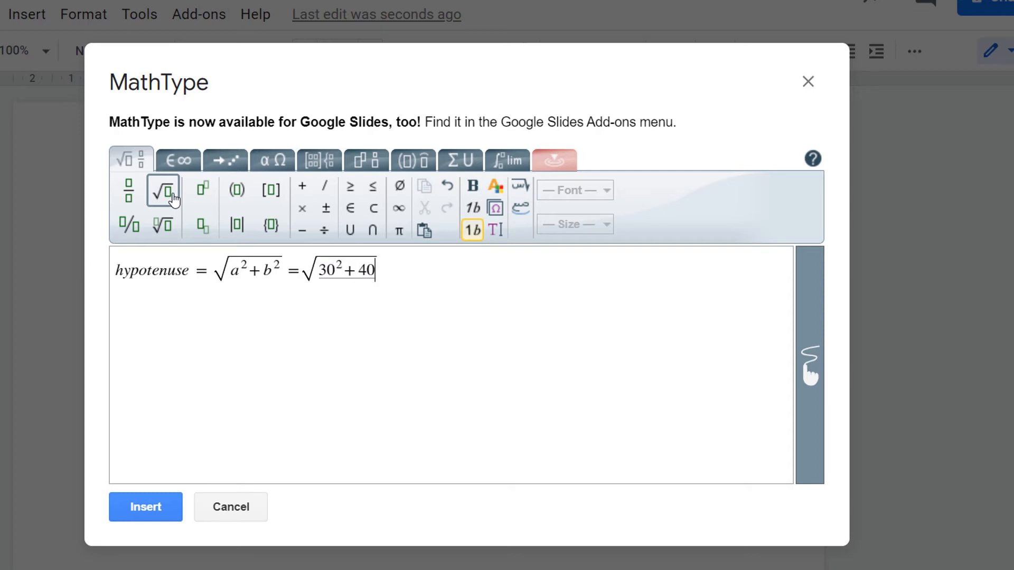
pyautogui.press('Right')
pyautogui.press('Right')
pyautogui.write('= ')
pyautogui.write('50 (uni')
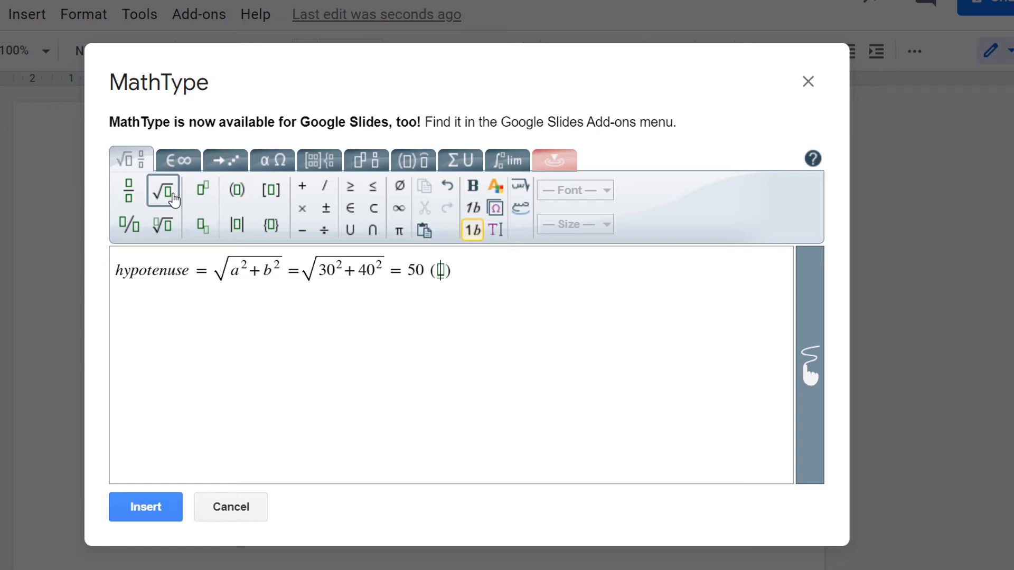
pyautogui.write('ts')
# Insert the hypotenuse equation into the document and start a new line beneath it.
pyautogui.moveTo(510, 279); pyautogui.dragTo(115, 268)
pyautogui.click(147, 510)
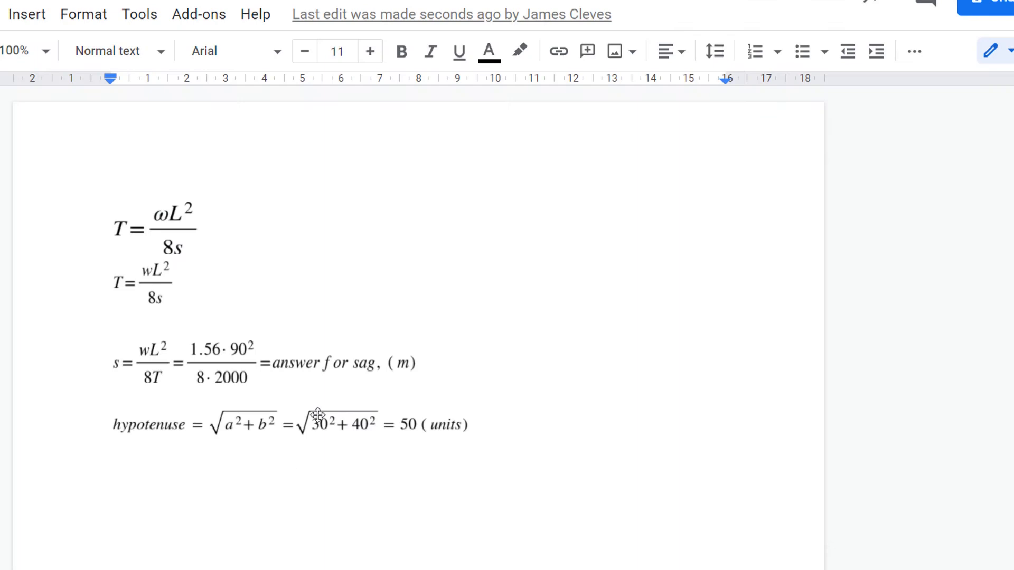
pyautogui.click(319, 420)
pyautogui.click(506, 432)
pyautogui.press('Return')
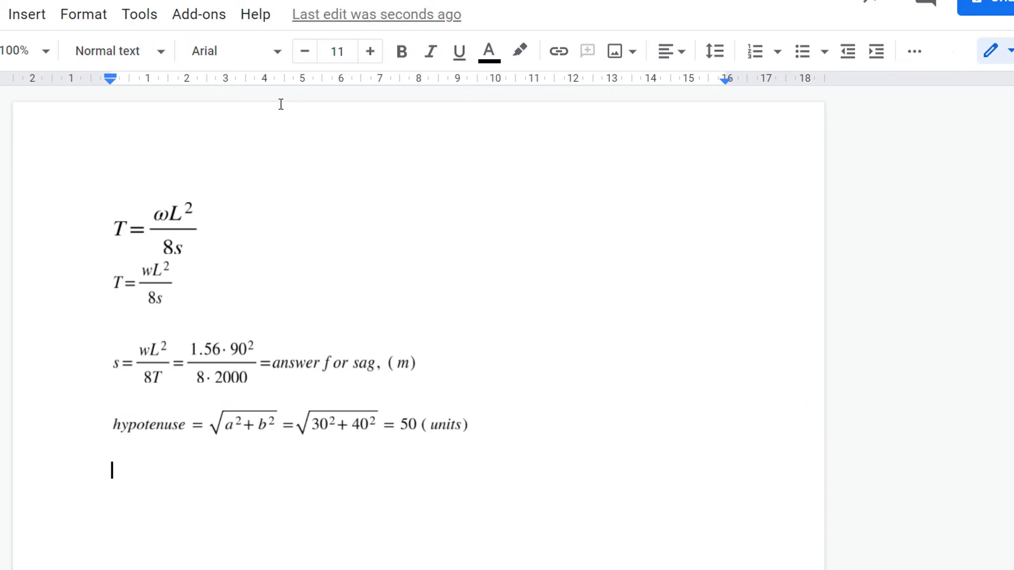
# Start a new MathType math equation reading θ=tan⁻¹, using the Greek theta symbol.
pyautogui.click(221, 21)
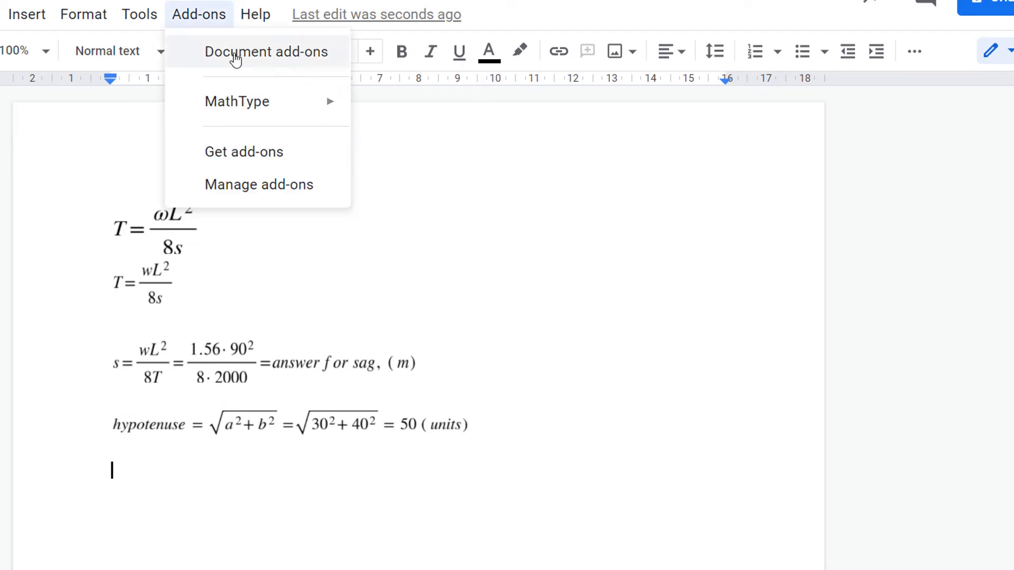
pyautogui.moveTo(268, 101)
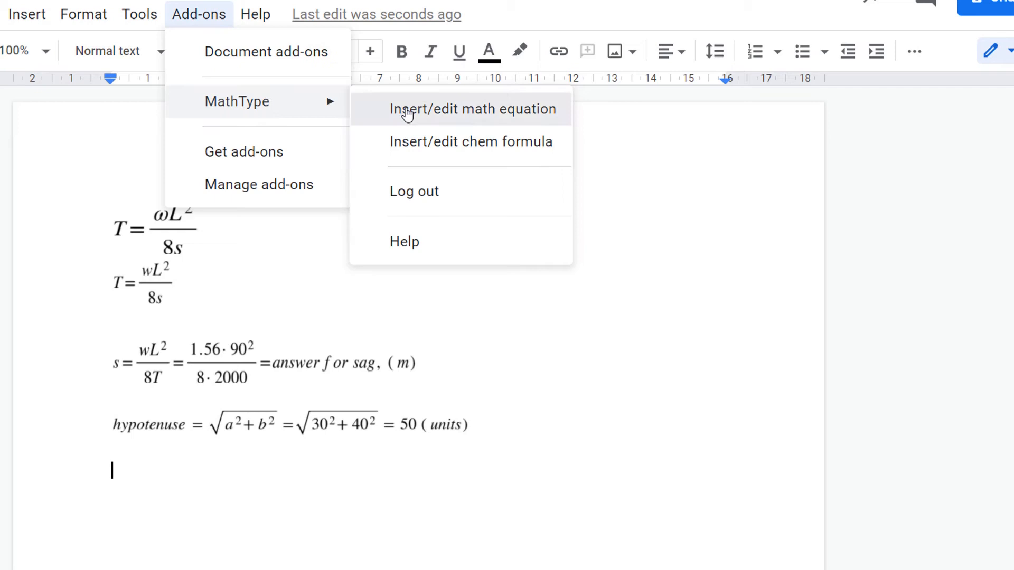
pyautogui.click(408, 109)
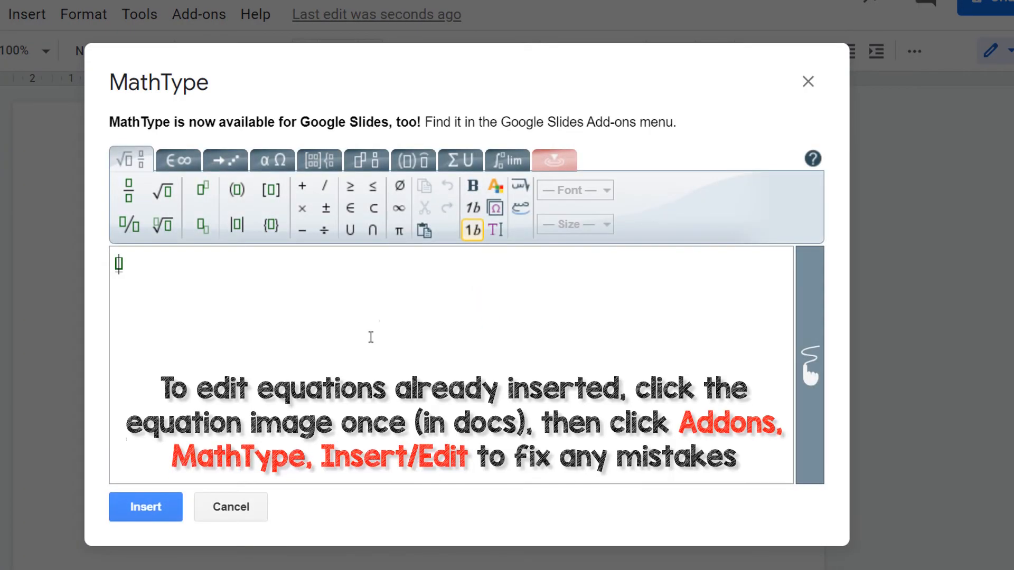
pyautogui.click(283, 162)
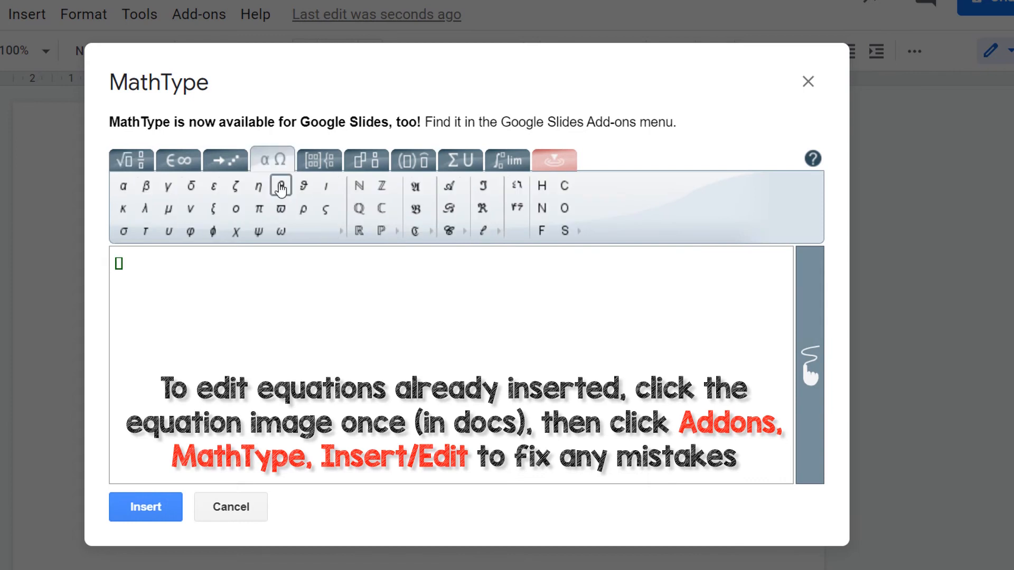
pyautogui.click(281, 186)
pyautogui.write('=tan^-1')
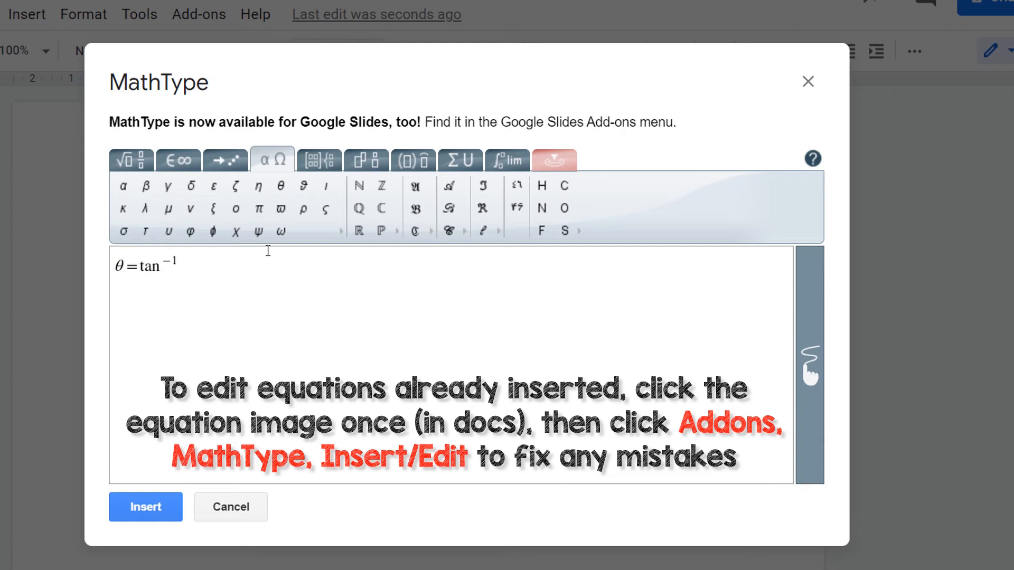
pyautogui.press('Right')
# Add the stacked fraction 40 over 30 in parentheses after tan⁻¹.
pyautogui.write('(')
pyautogui.click(132, 160)
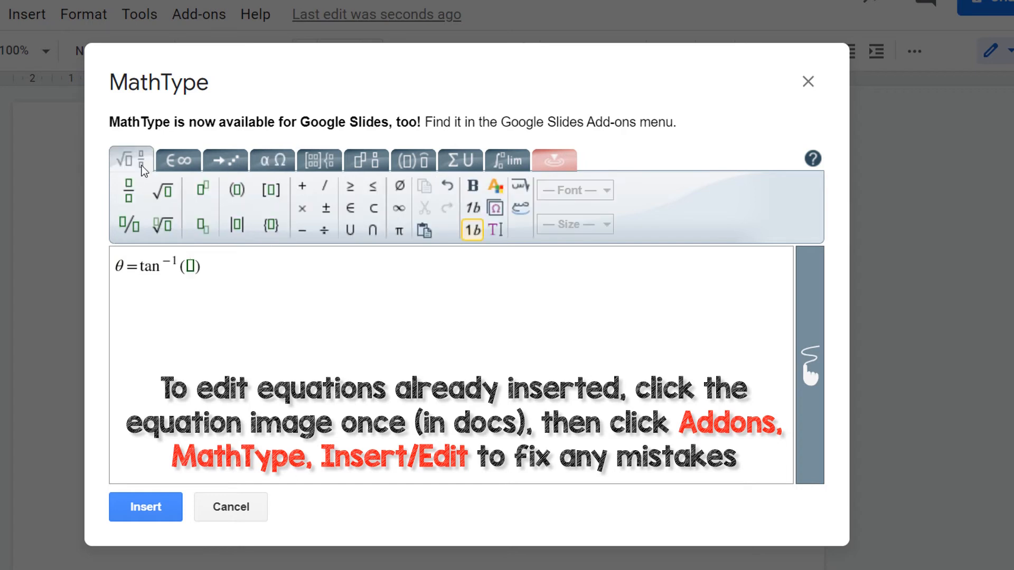
pyautogui.click(135, 194)
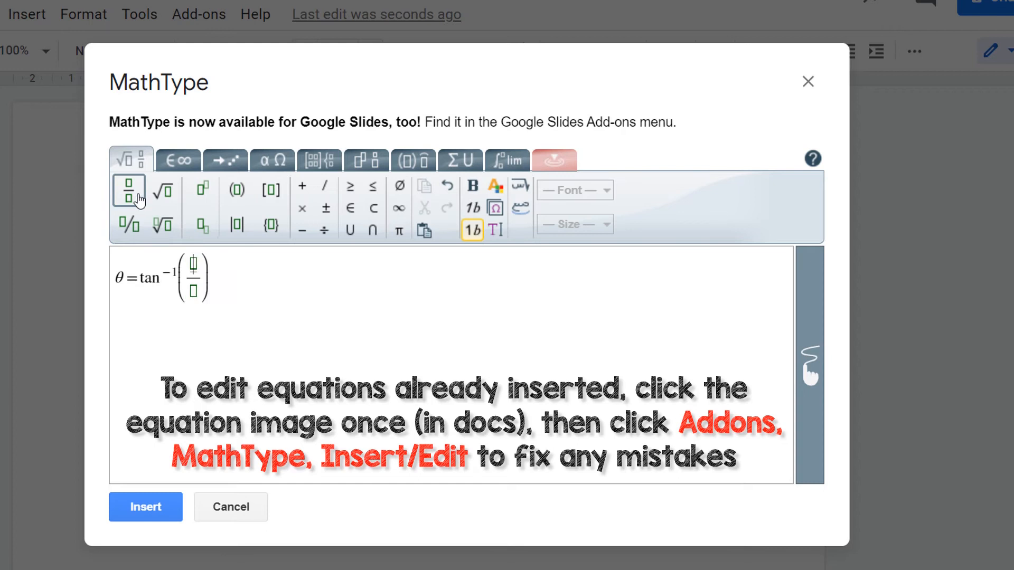
pyautogui.write('40')
pyautogui.press('Tab')
pyautogui.write('30')
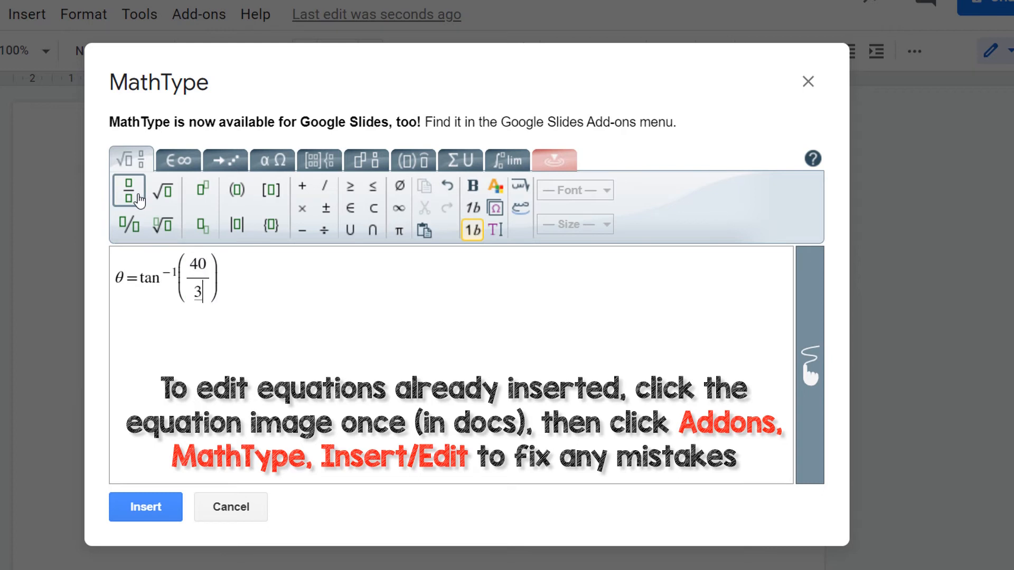
pyautogui.press('Right')
pyautogui.press('Right')
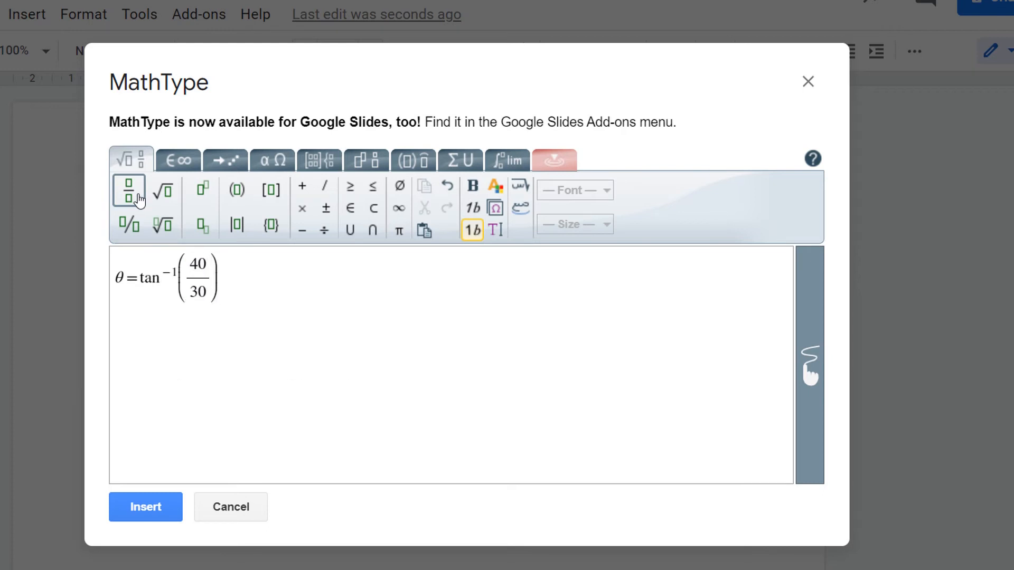
# Append "=answer to the angle in" and a degree symbol to the θ equation.
pyautogui.write('=answer to the')
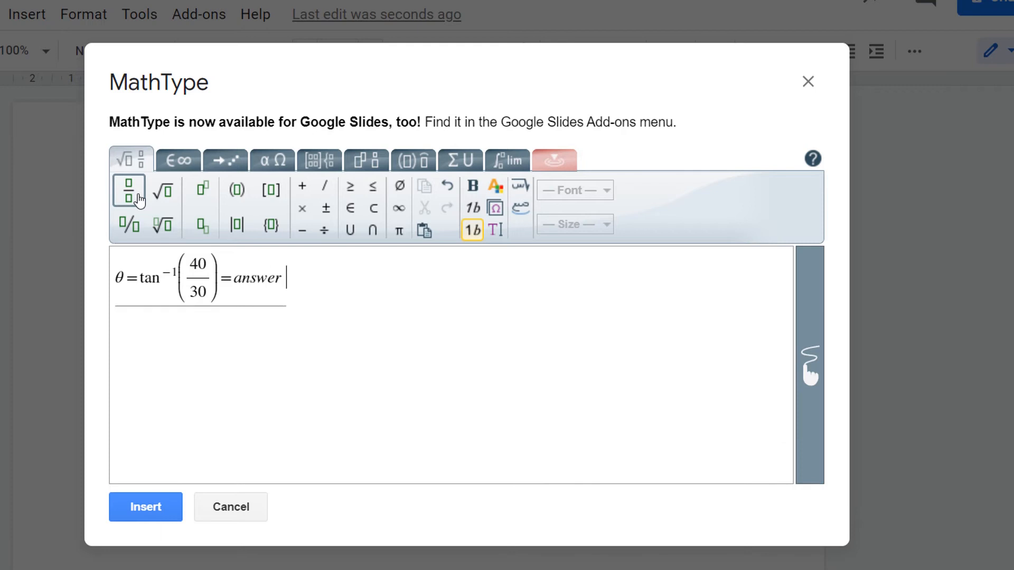
pyautogui.write(' angle')
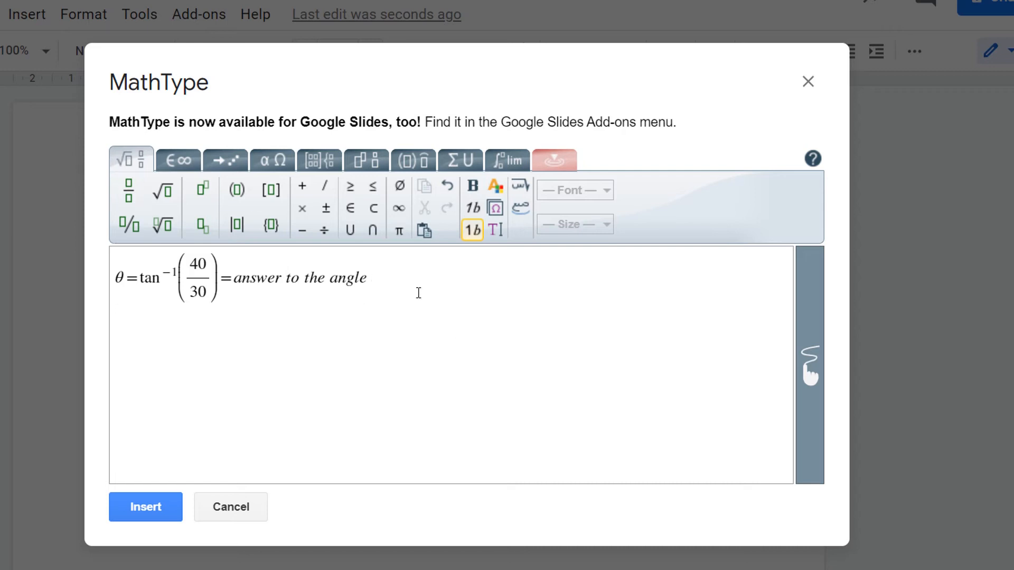
pyautogui.write('in')
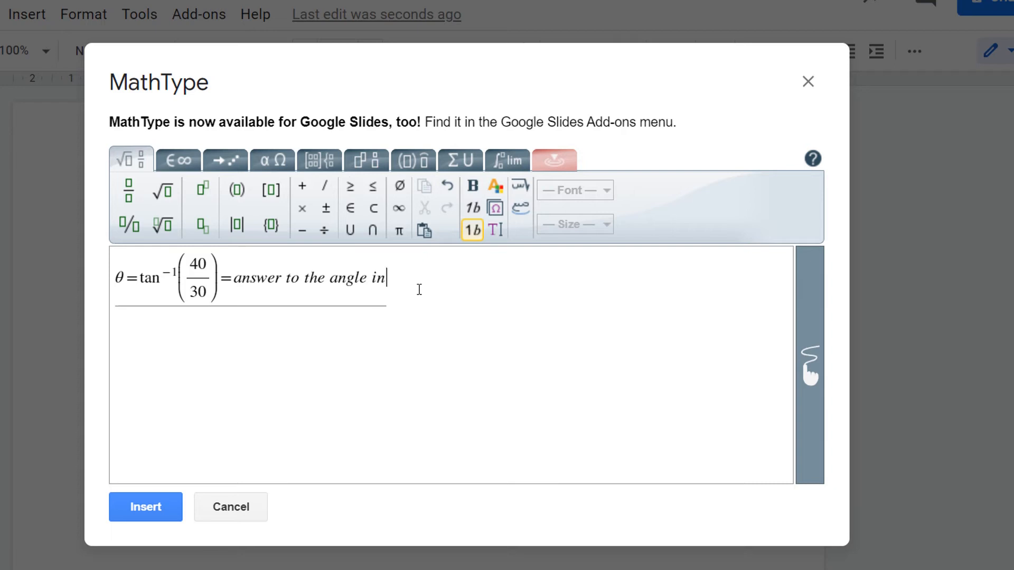
pyautogui.click(192, 160)
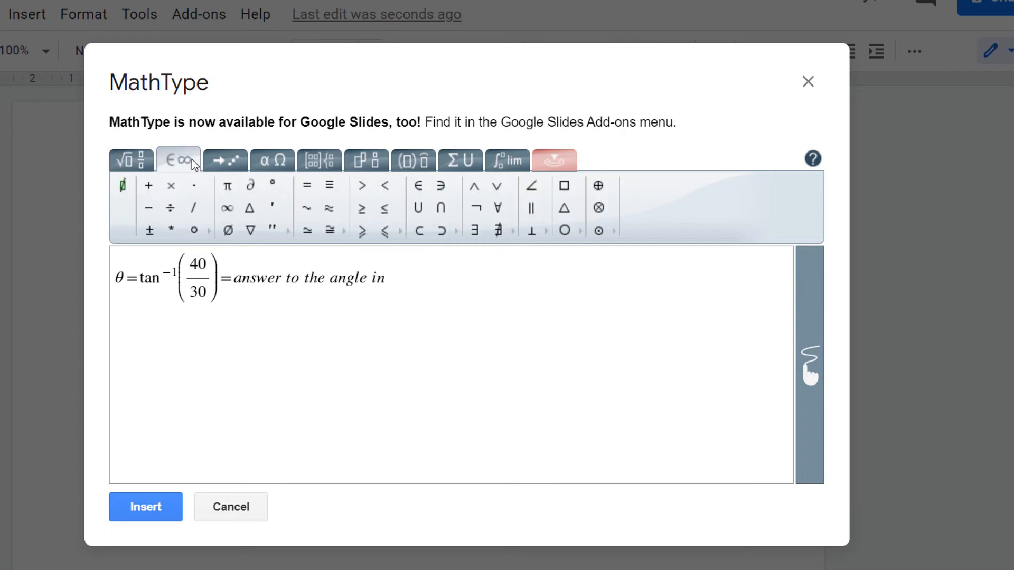
pyautogui.click(274, 185)
# Insert the θ equation into the document and select its image.
pyautogui.moveTo(494, 283); pyautogui.dragTo(111, 275)
pyautogui.click(152, 515)
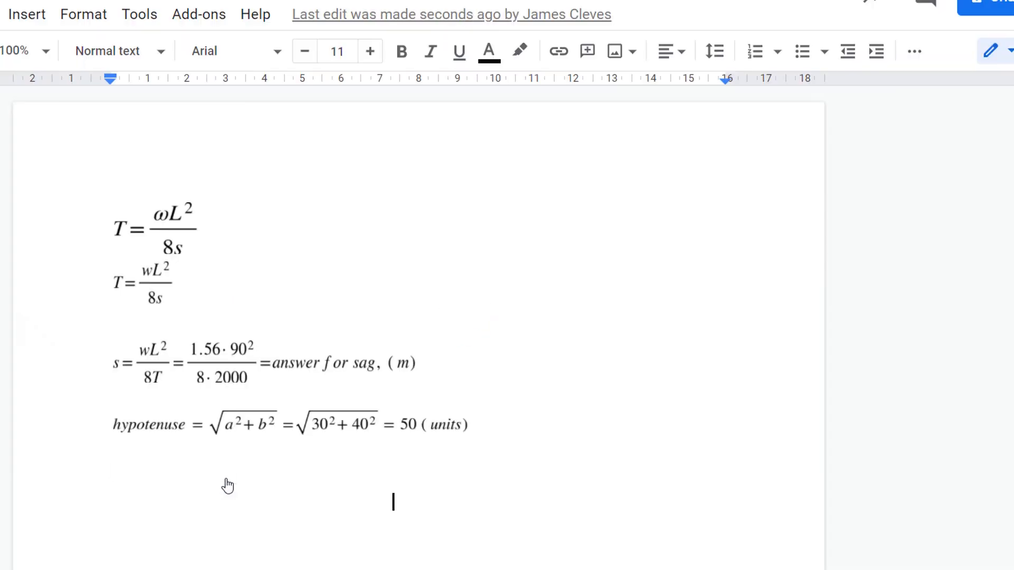
pyautogui.click(284, 489)
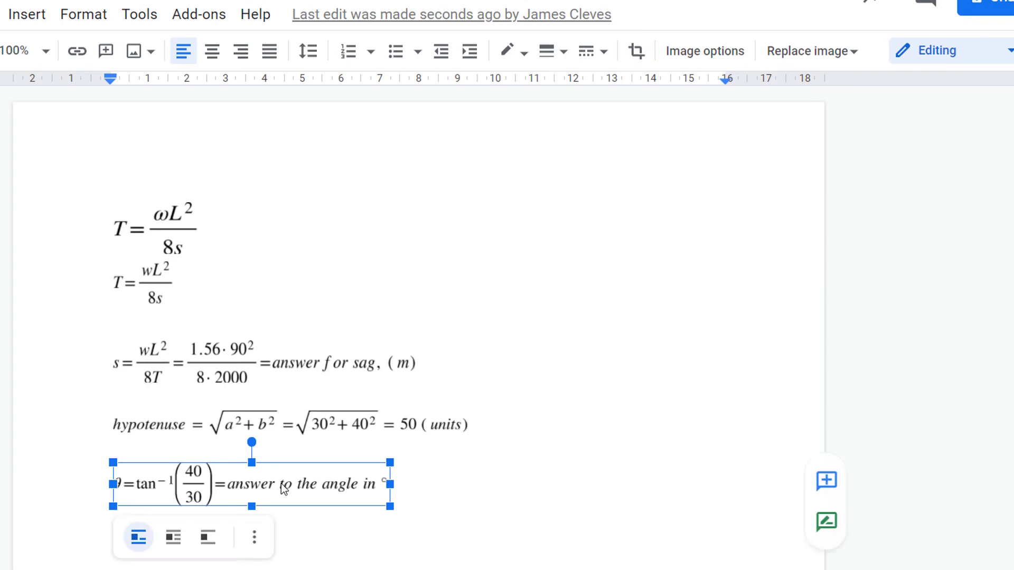
pyautogui.doubleClick(284, 488)
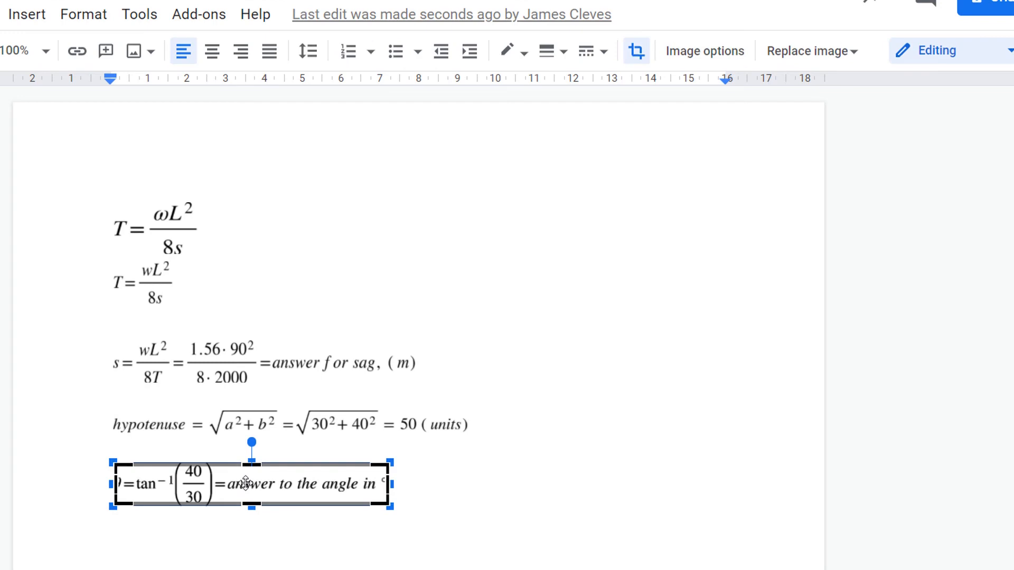
# Add the heading "MathType" on its own line above the first T equation.
pyautogui.write('Math')
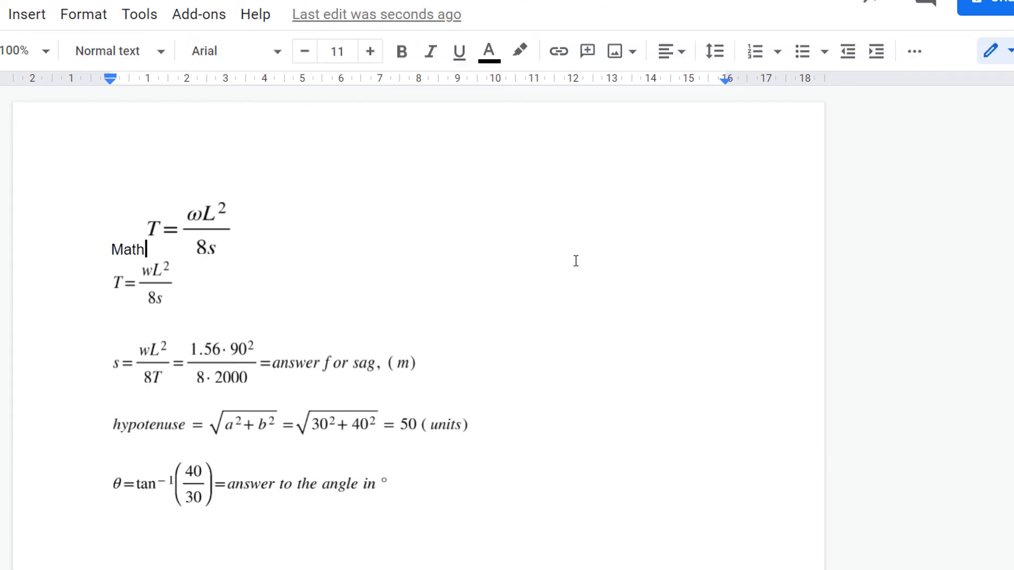
pyautogui.write('Type')
pyautogui.press('Return')
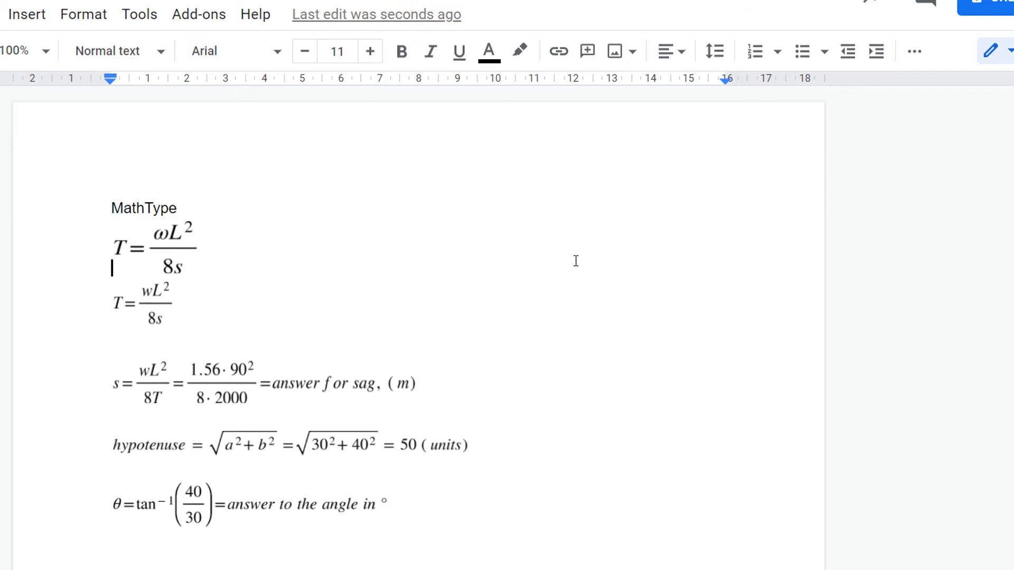
# Add the heading "Docs Equation editor" below the θ equation, with a blank line above the heading.
pyautogui.press('Down')
pyautogui.press('Down')
pyautogui.press('Down')
pyautogui.press('Down')
pyautogui.press('Down')
pyautogui.press('Down')
pyautogui.write('Docs Equation editor')
pyautogui.press('Home')
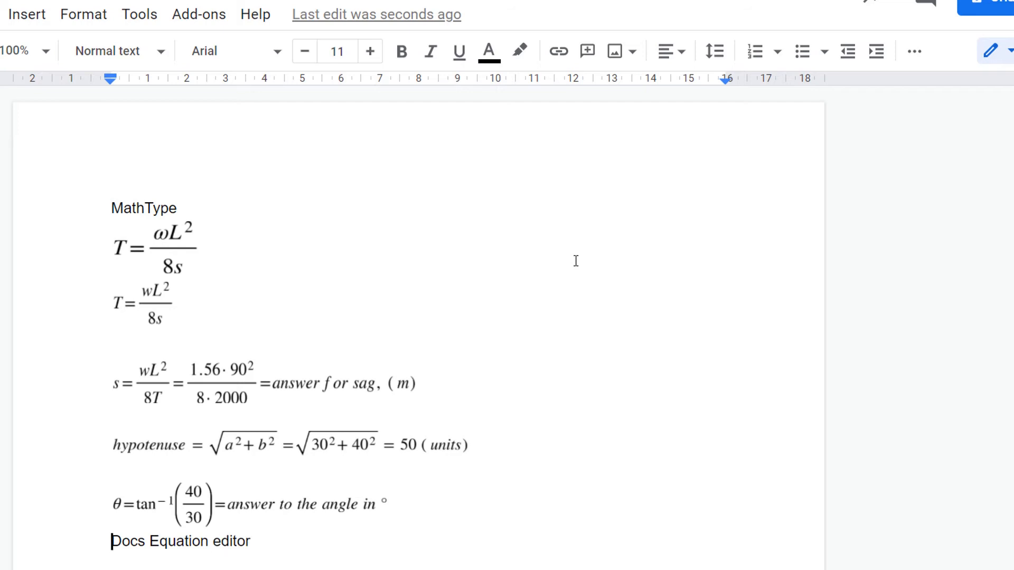
pyautogui.press('Return')
# Insert a built-in Docs equation below the "Docs Equation editor" heading and enter Θ = tan⁻¹ with an opening parenthesis.
pyautogui.scroll(-3, 240, 379)
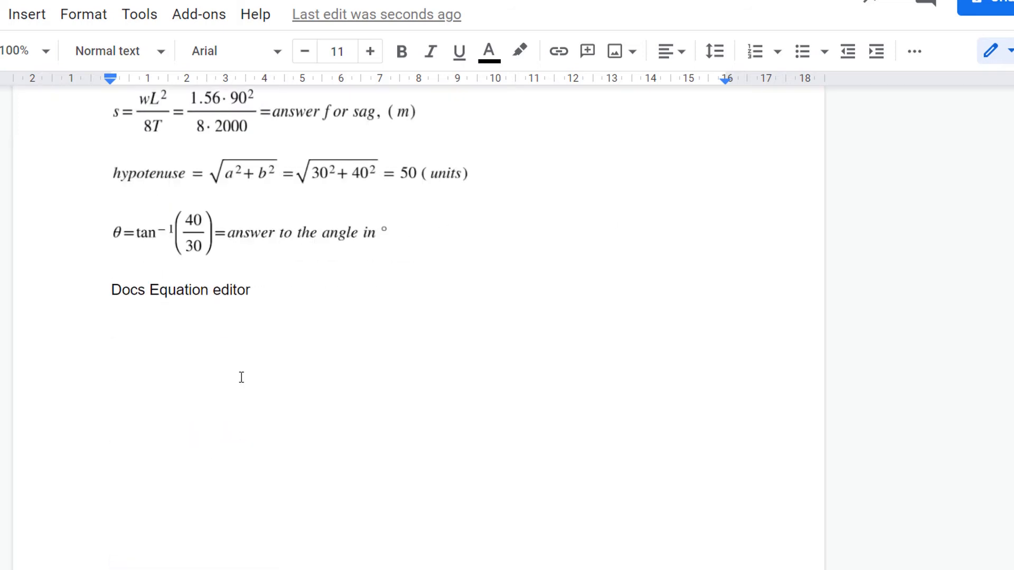
pyautogui.click(143, 338)
pyautogui.hotkey('alt', 'i')
pyautogui.write('e')
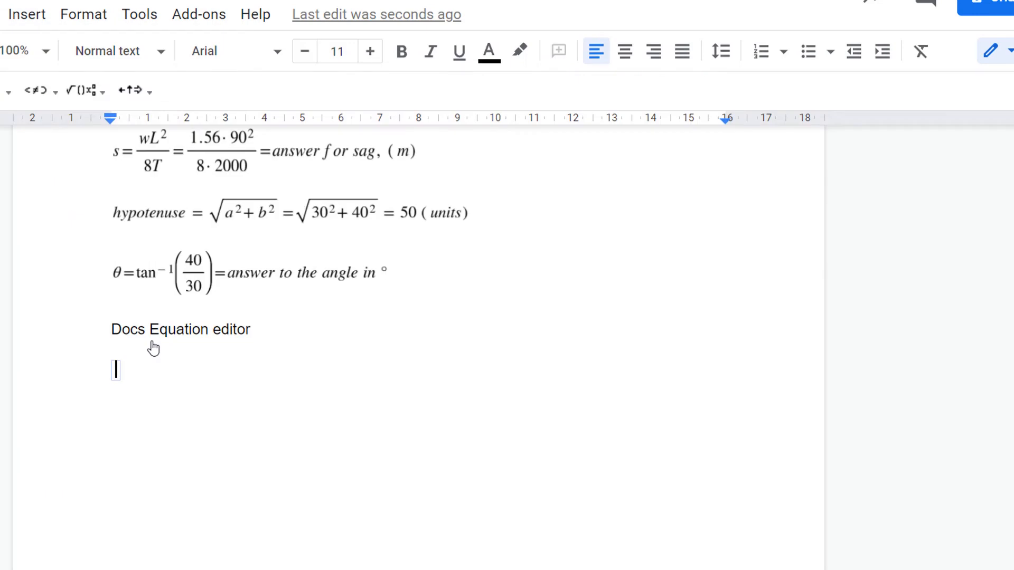
pyautogui.write('\\Theta ')
pyautogui.write('=')
pyautogui.write('tan')
pyautogui.write('^')
pyautogui.write('-1')
pyautogui.write('(')
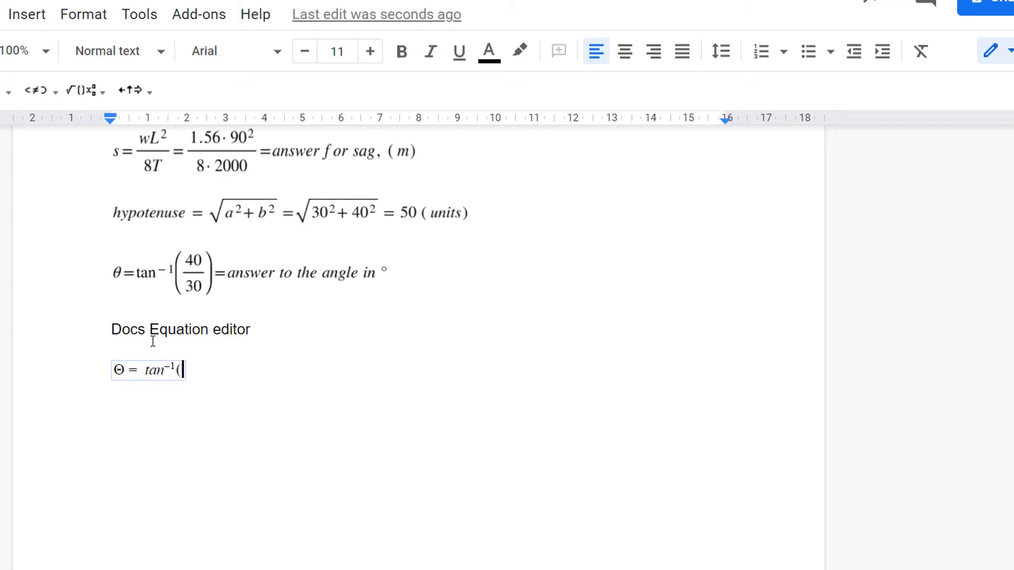
# Add the fraction 40 over 30 after the opening parenthesis in the Docs equation.
pyautogui.write('\\frac ')
pyautogui.write('40')
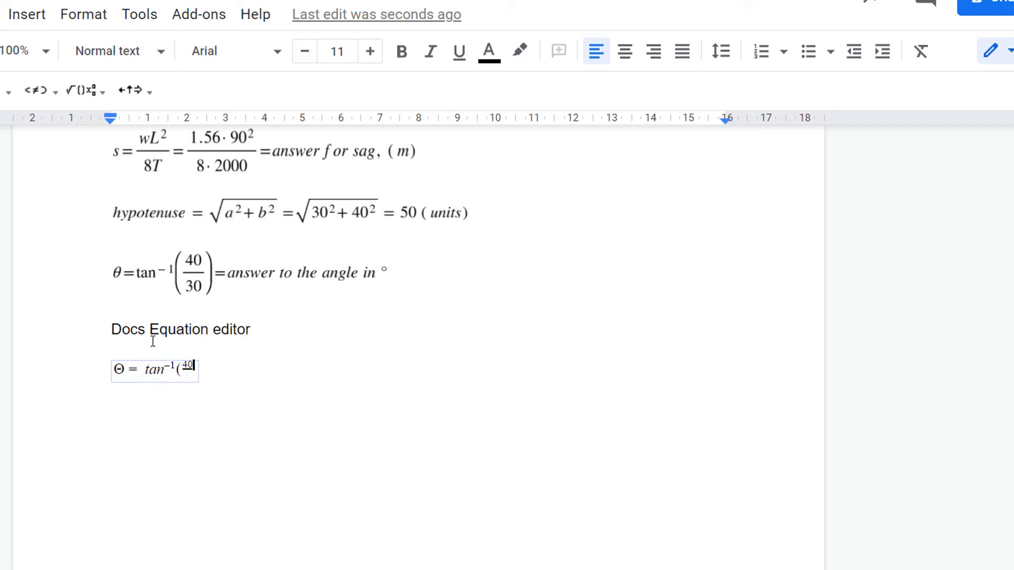
pyautogui.press('Down')
pyautogui.write('30')
pyautogui.press('Right')
# Complete the Docs equation with a closing parenthesis followed by "= answer in °", using the ring operator as the degree sign.
pyautogui.write(')=answer')
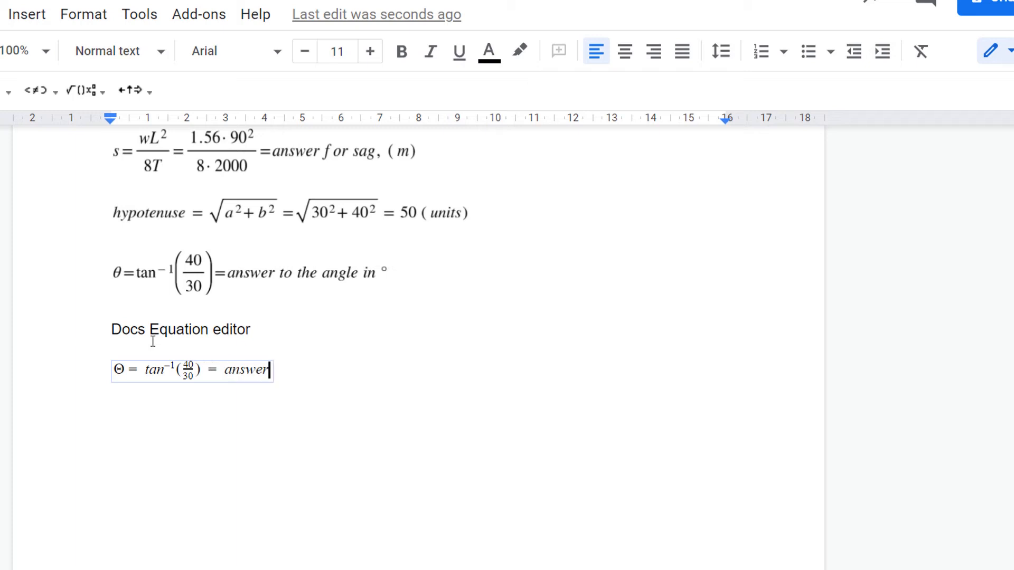
pyautogui.write(' in')
pyautogui.write(' ^')
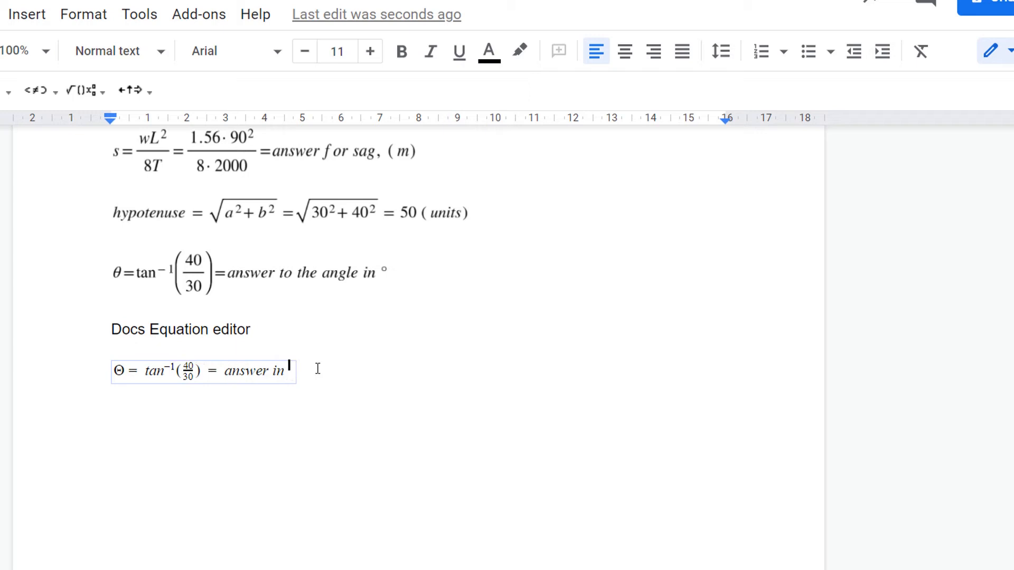
pyautogui.click(7, 91)
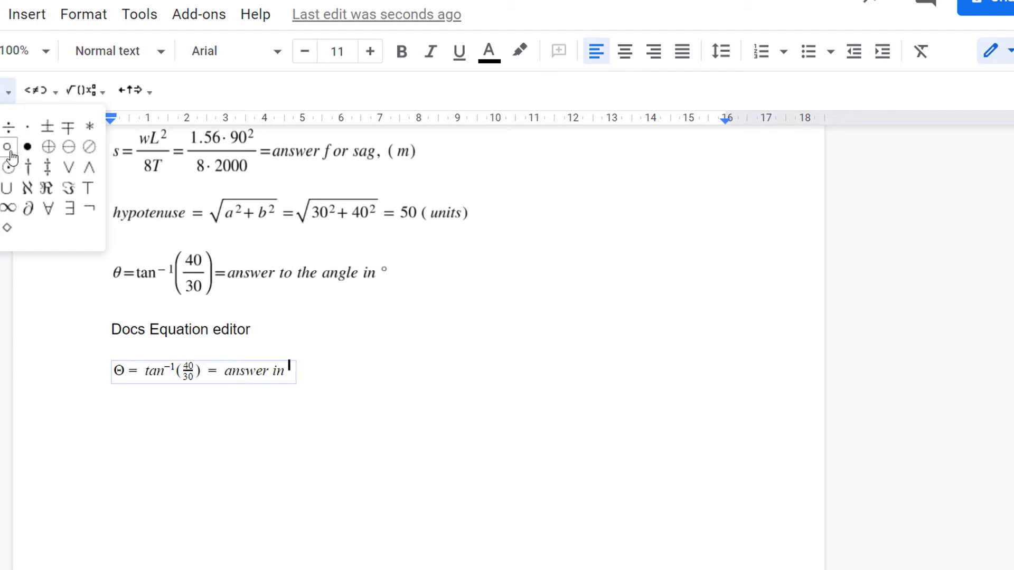
pyautogui.click(7, 147)
pyautogui.click(355, 369)
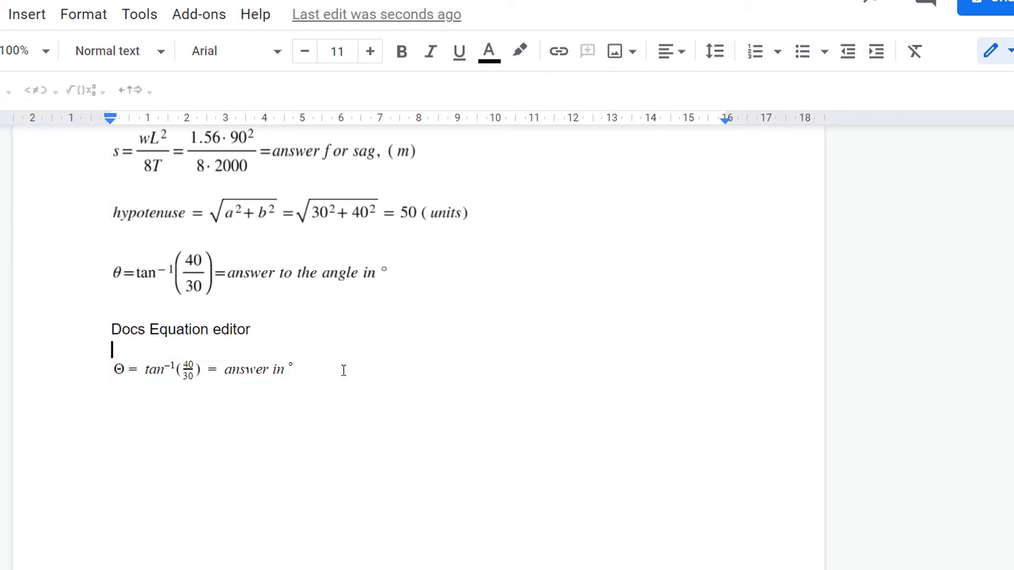
# Set the font size of the whole Docs Θ equation to 16.
pyautogui.tripleClick(344, 369)
pyautogui.click(370, 51)
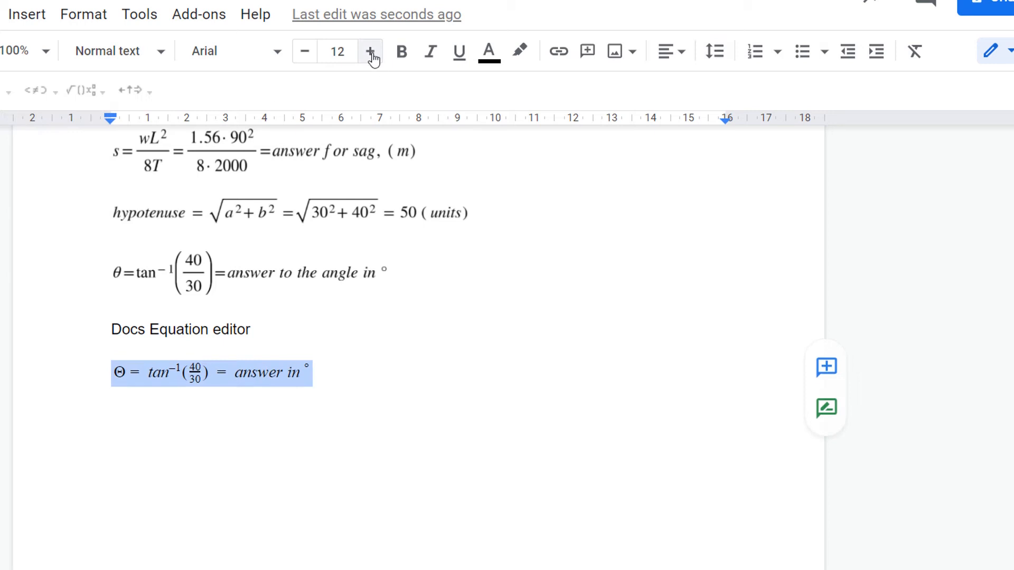
pyautogui.click(369, 51)
pyautogui.click(370, 51)
pyautogui.click(370, 51)
pyautogui.click(369, 52)
pyautogui.click(515, 393)
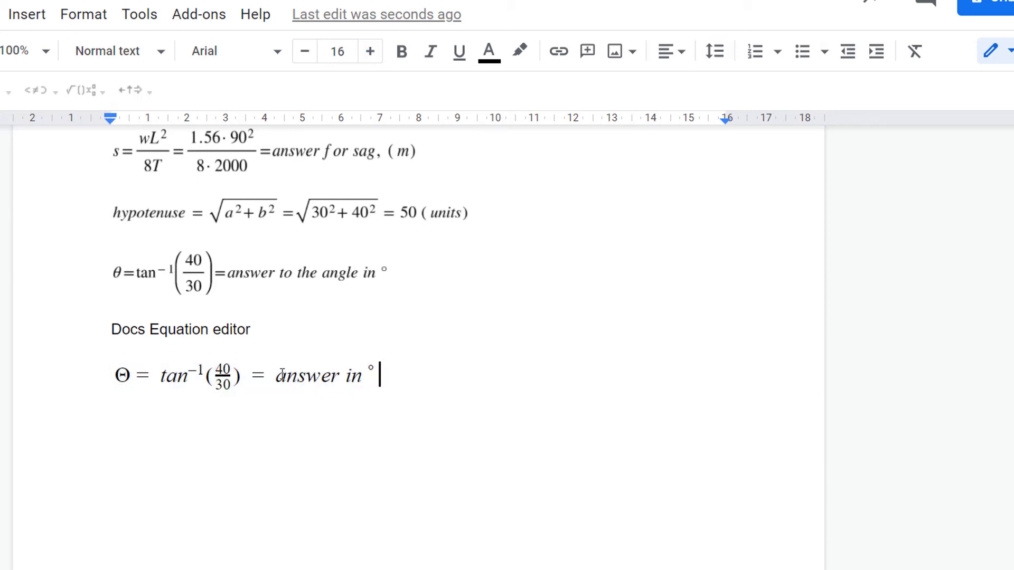
# Change tan to cos and the fraction's denominator to 23 in the Docs equation.
pyautogui.click(190, 381)
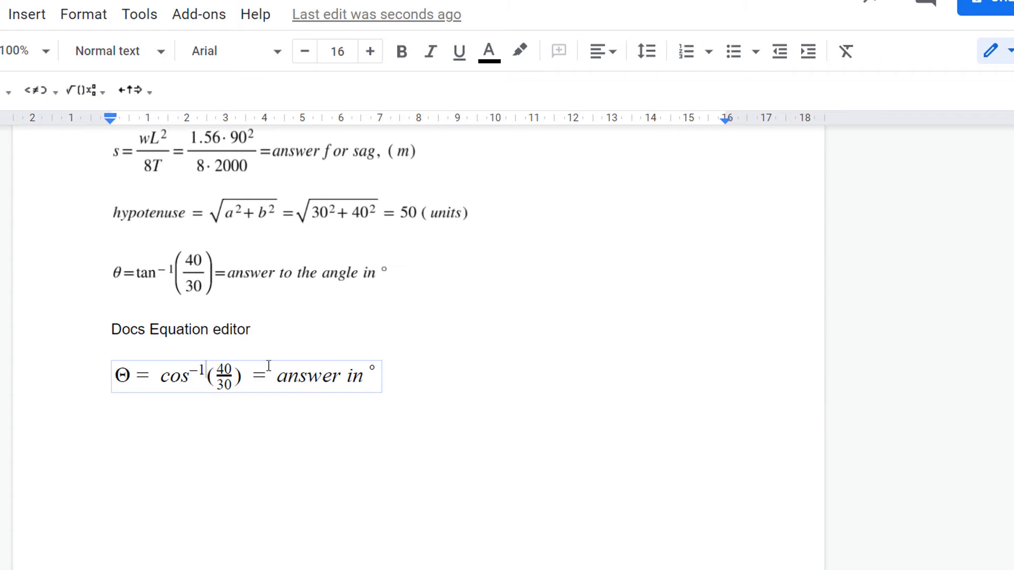
pyautogui.click(233, 382)
pyautogui.hotkey('shift', 'Left')
pyautogui.hotkey('shift', 'Left')
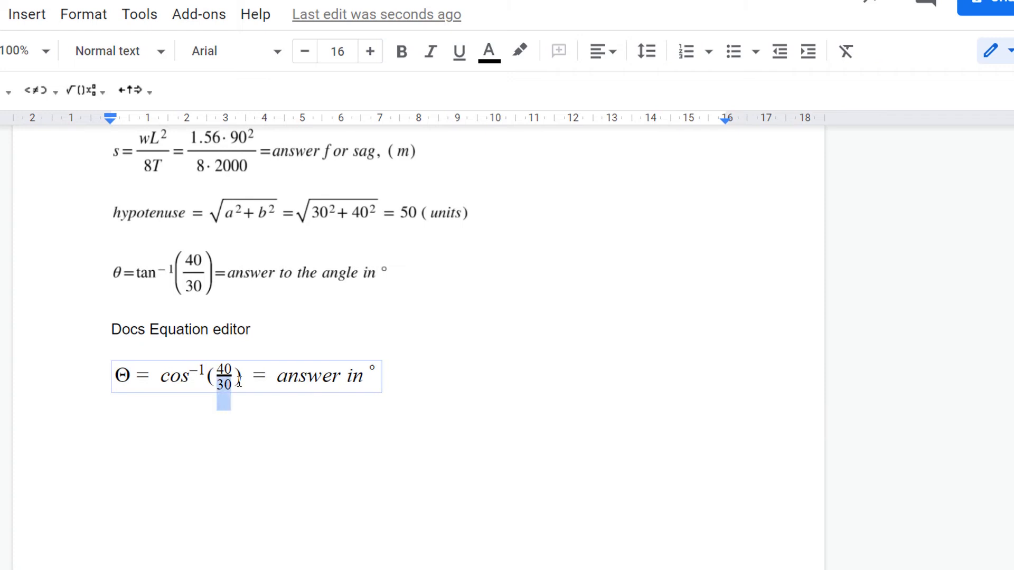
pyautogui.write('23')
pyautogui.press('Up')
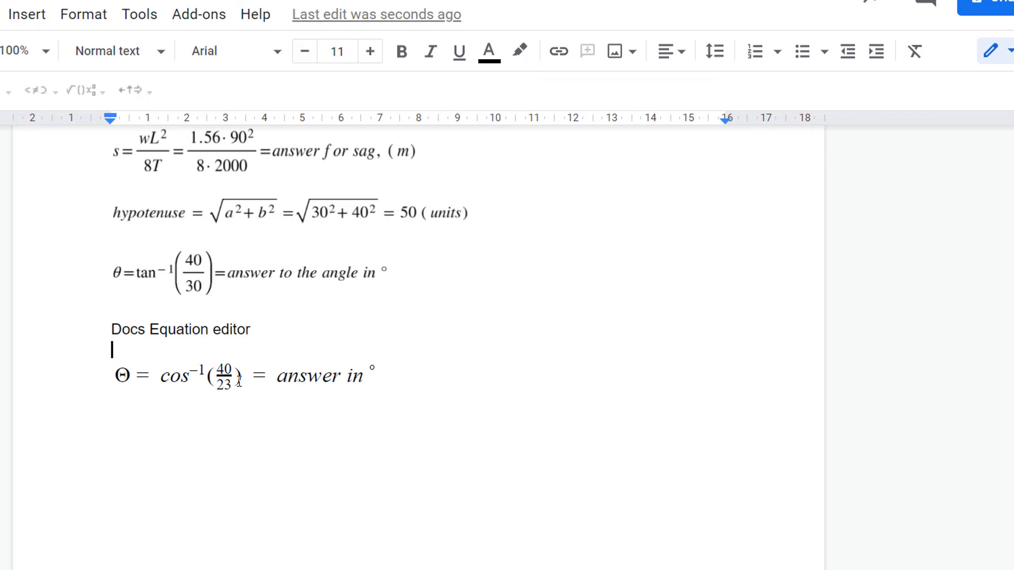
# Insert "these can be edited much more easily" before "answer" in the Docs equation and select the remaining text after it.
pyautogui.click(283, 379)
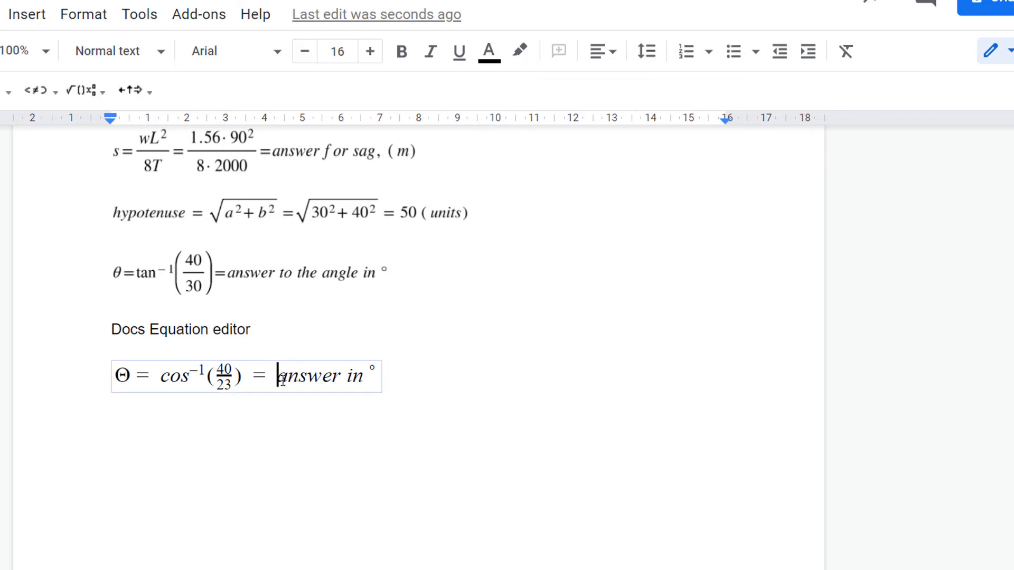
pyautogui.write('these c')
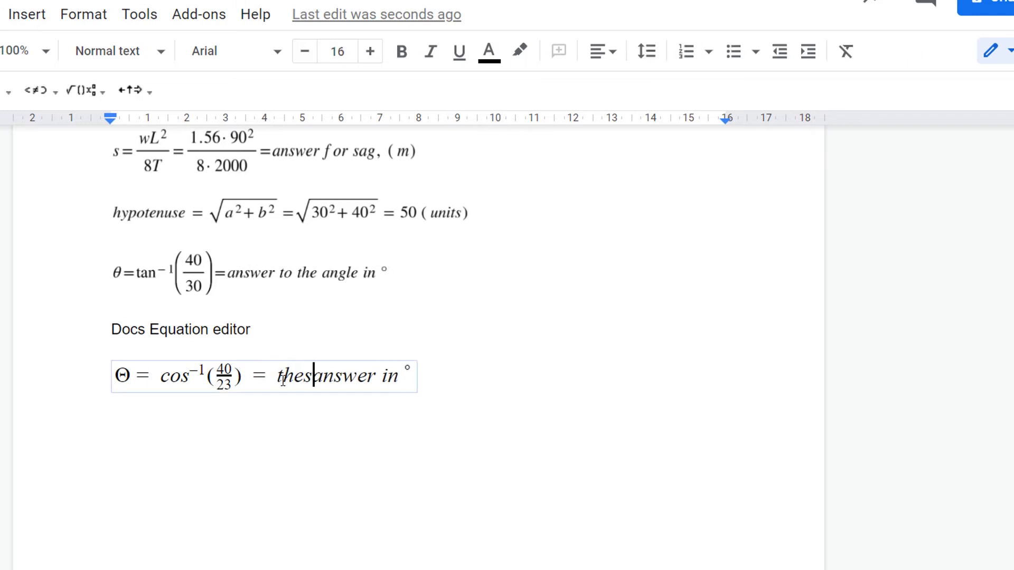
pyautogui.write('an be edited m')
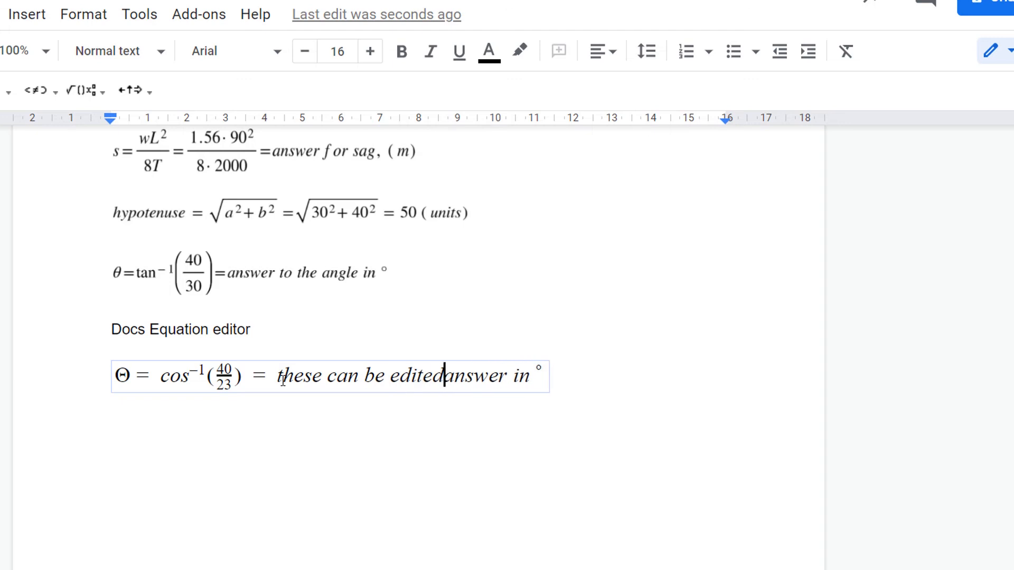
pyautogui.write('uch')
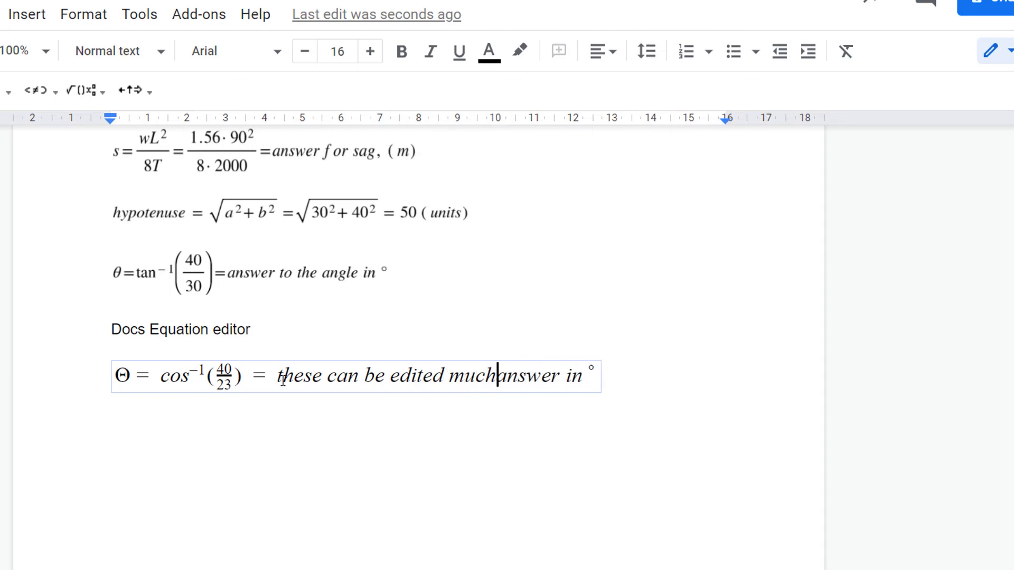
pyautogui.write(' more easily')
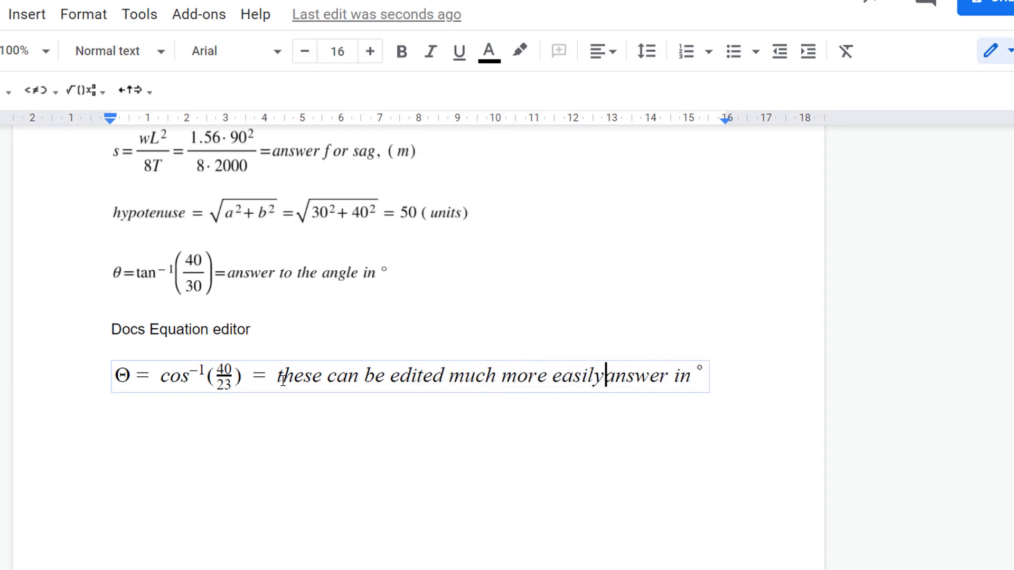
pyautogui.hotkey('ctrl', 'shift', 'Right')
pyautogui.hotkey('ctrl', 'shift', 'Right')
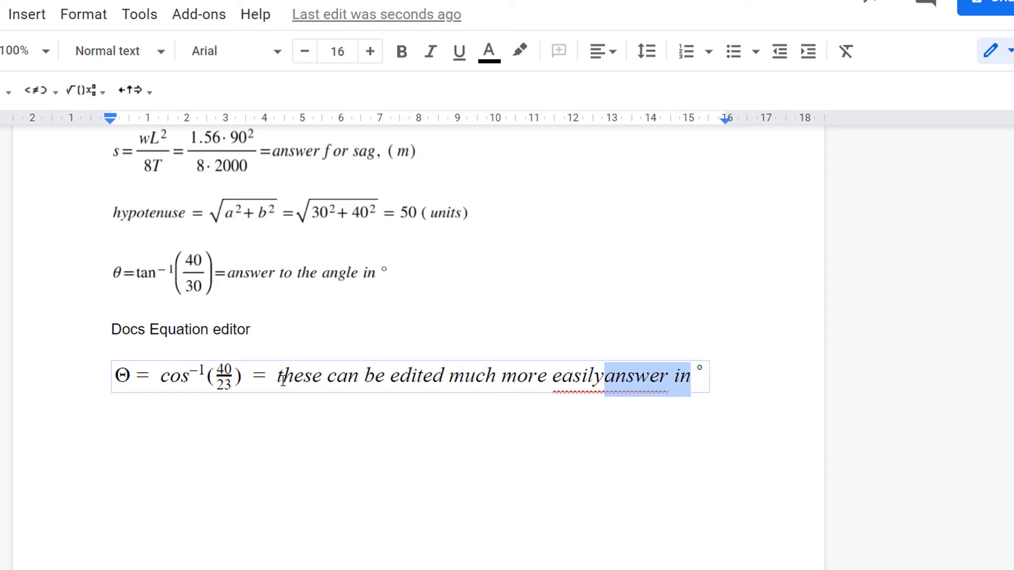
pyautogui.hotkey('shift', 'Right')
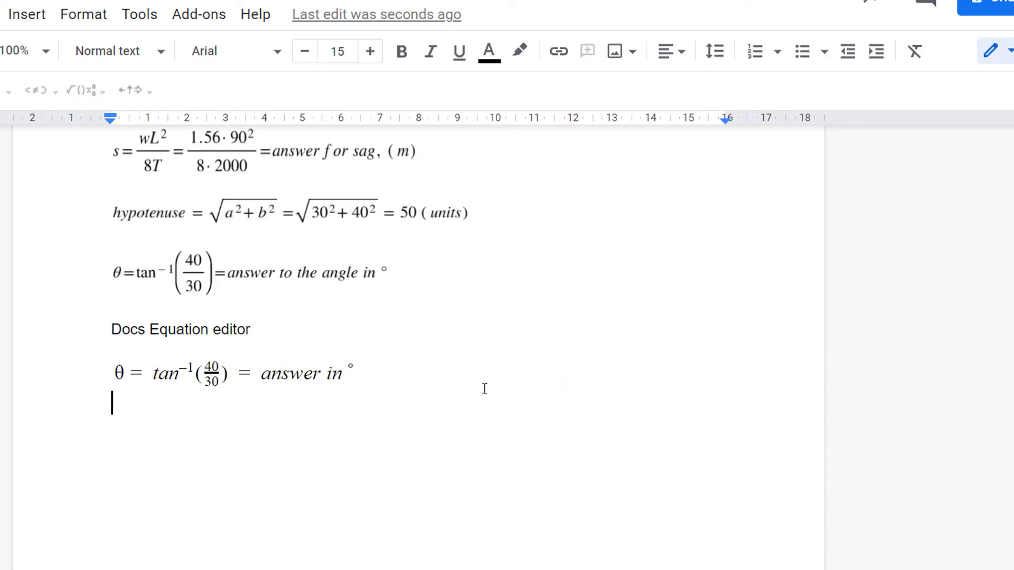
# Insert a new Docs equation below the θ equation, leaving a blank line between, and enter c = √(a² + b²).
pyautogui.press('Return')
pyautogui.hotkey('alt', '=')
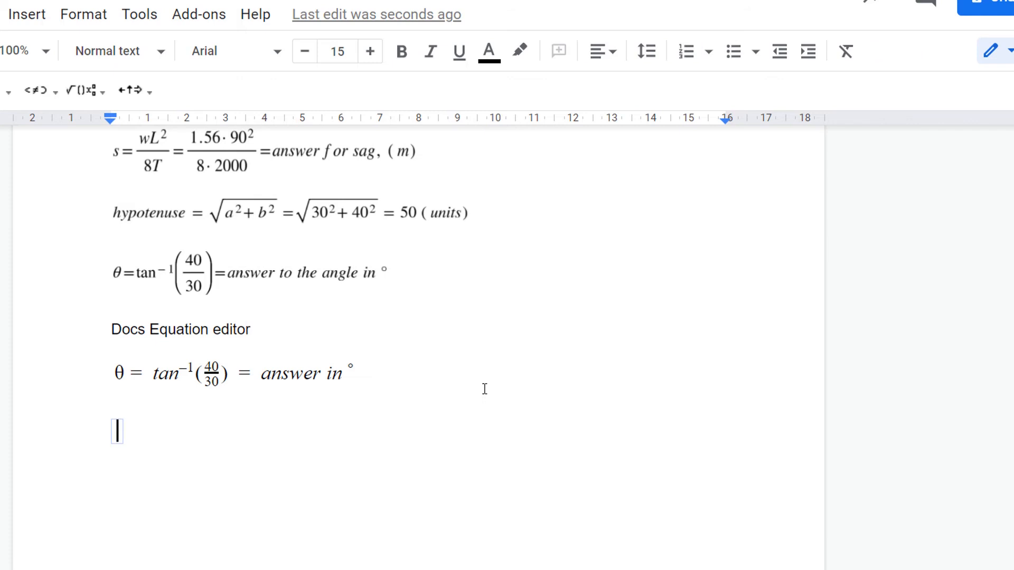
pyautogui.write('c = \\sqrt')
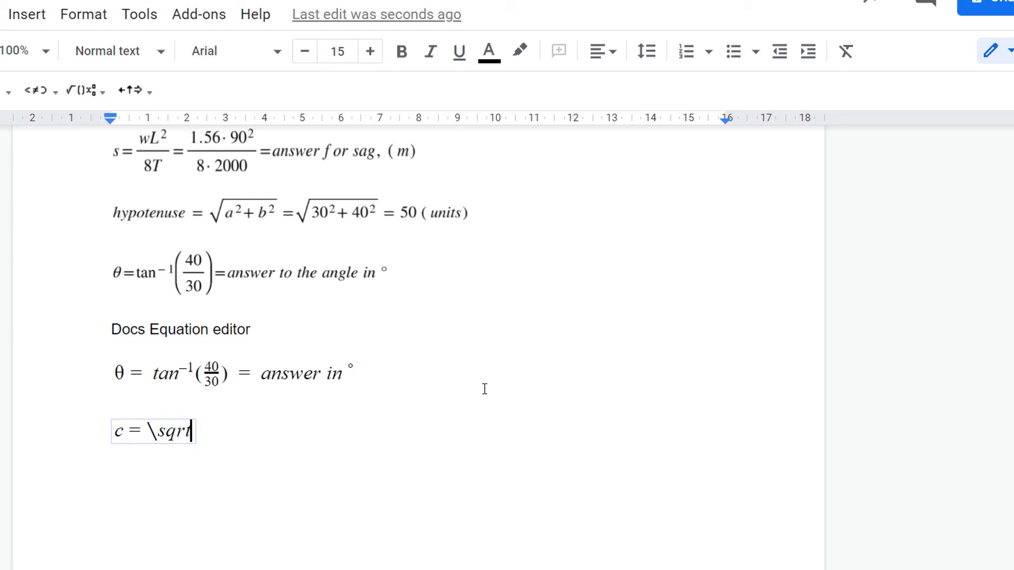
pyautogui.press('space')
pyautogui.write('a^2')
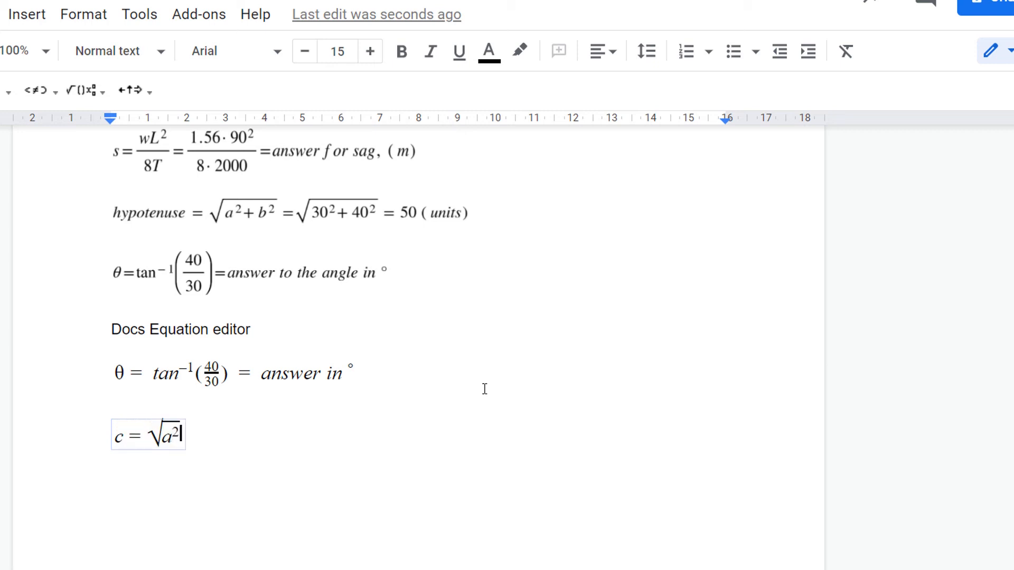
pyautogui.press('Right')
pyautogui.write('+b^2')
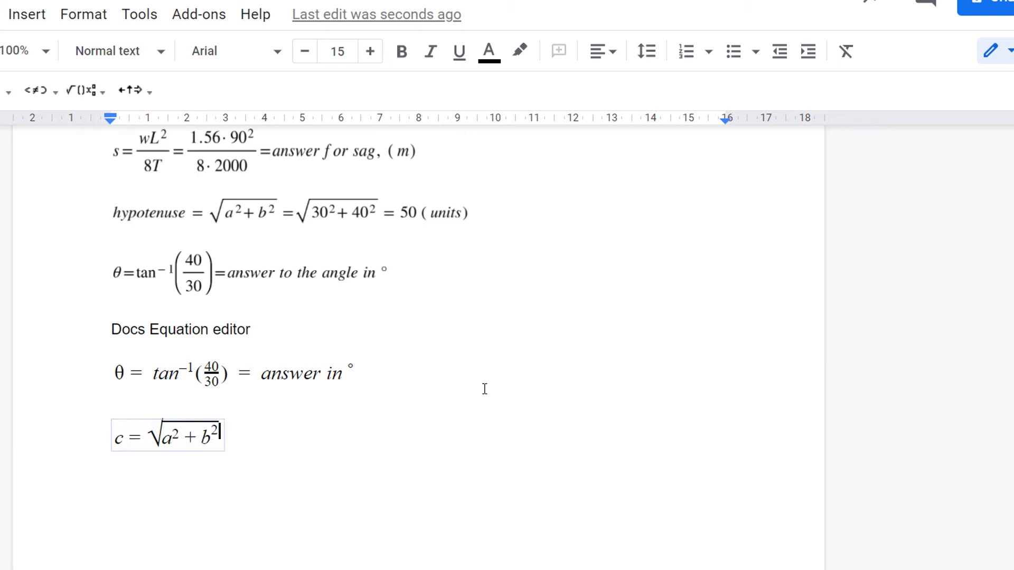
pyautogui.press('Right')
pyautogui.press('Right')
# Extend the c equation with = √(30² + 40²) = 50 units and start a new line below it.
pyautogui.write('=\\sqrt')
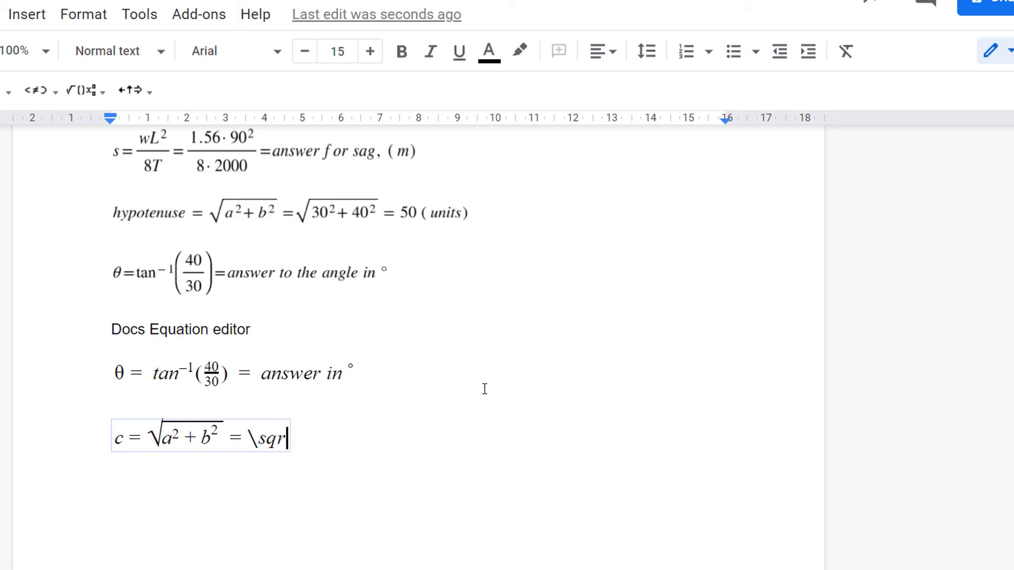
pyautogui.press('space')
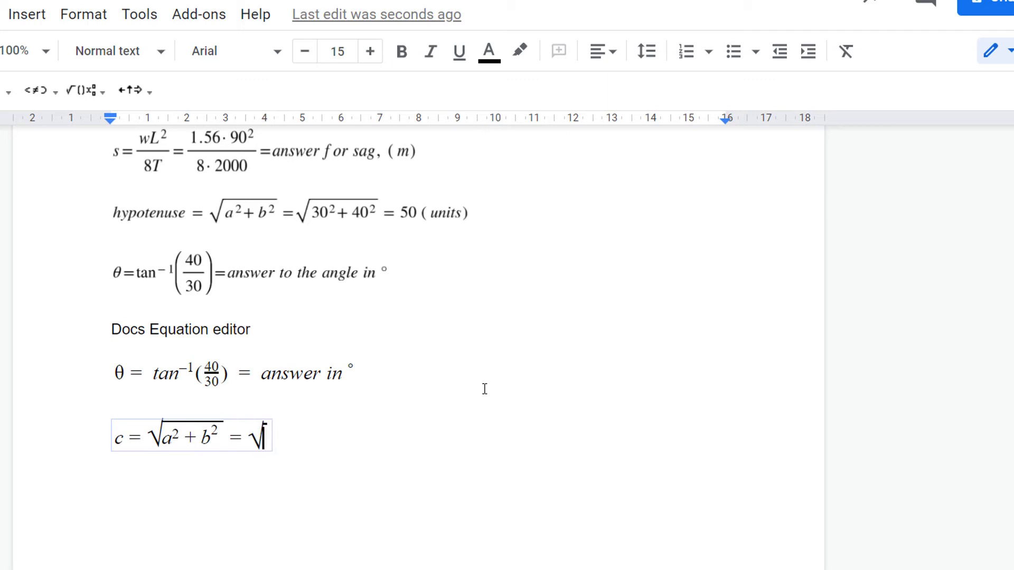
pyautogui.write('30^2')
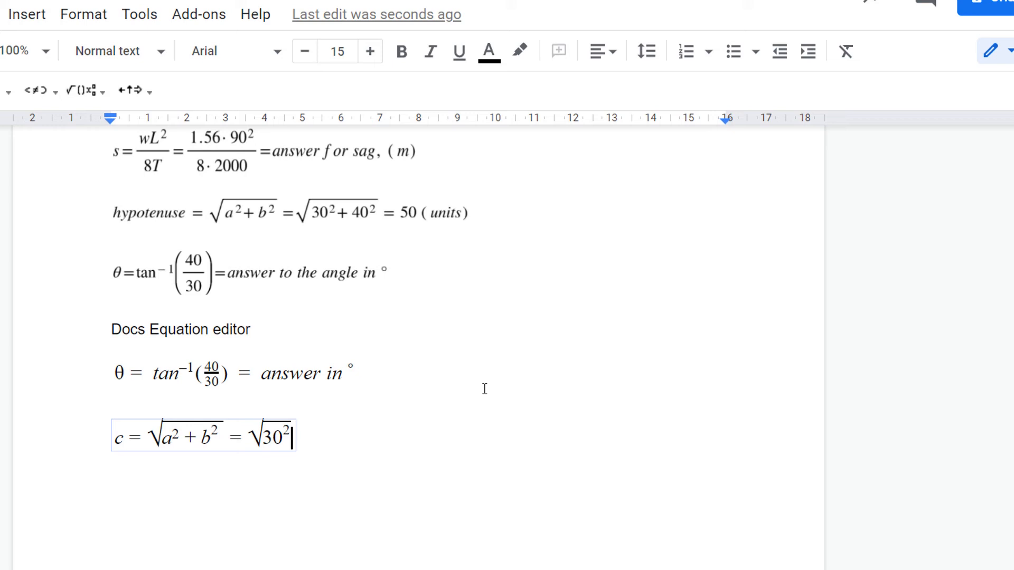
pyautogui.press('Right')
pyautogui.write('+40^2')
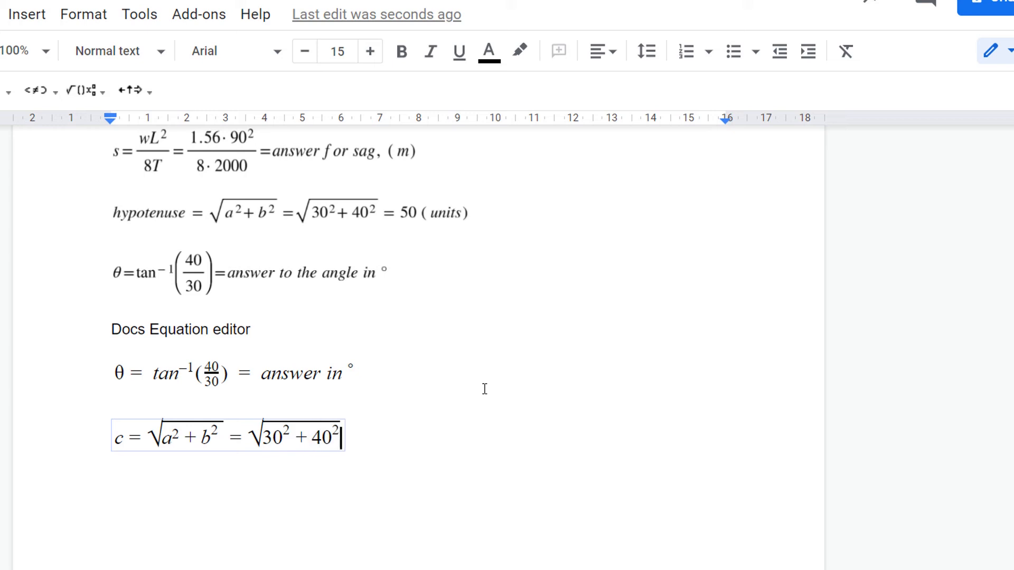
pyautogui.press('Right')
pyautogui.press('Right')
pyautogui.write('= 50 uni')
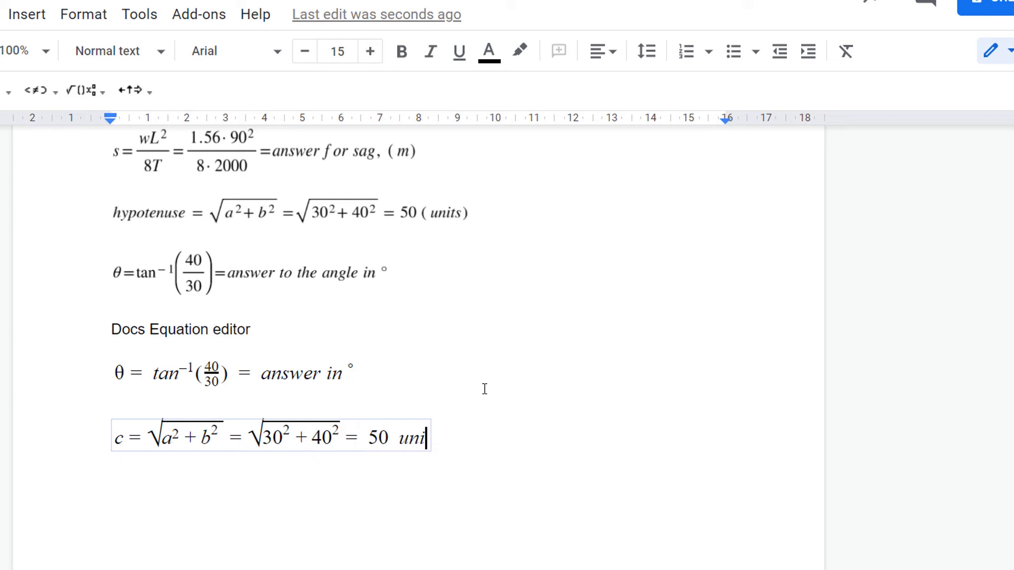
pyautogui.write('ts')
pyautogui.click(532, 421)
pyautogui.press('Return')
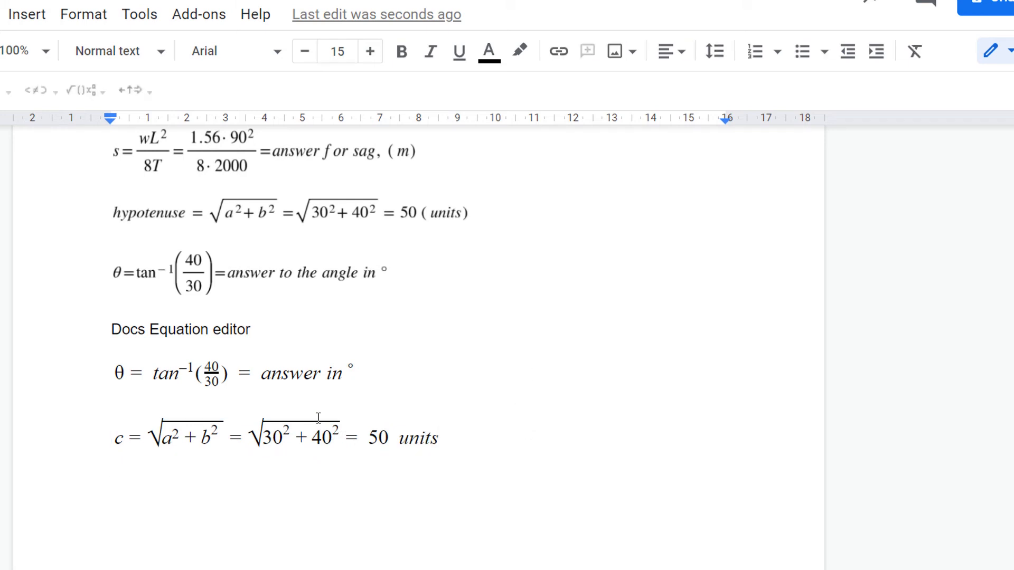
# Set the font size of the whole c equation to 19.
pyautogui.click(460, 430)
pyautogui.hotkey('shift', 'Home')
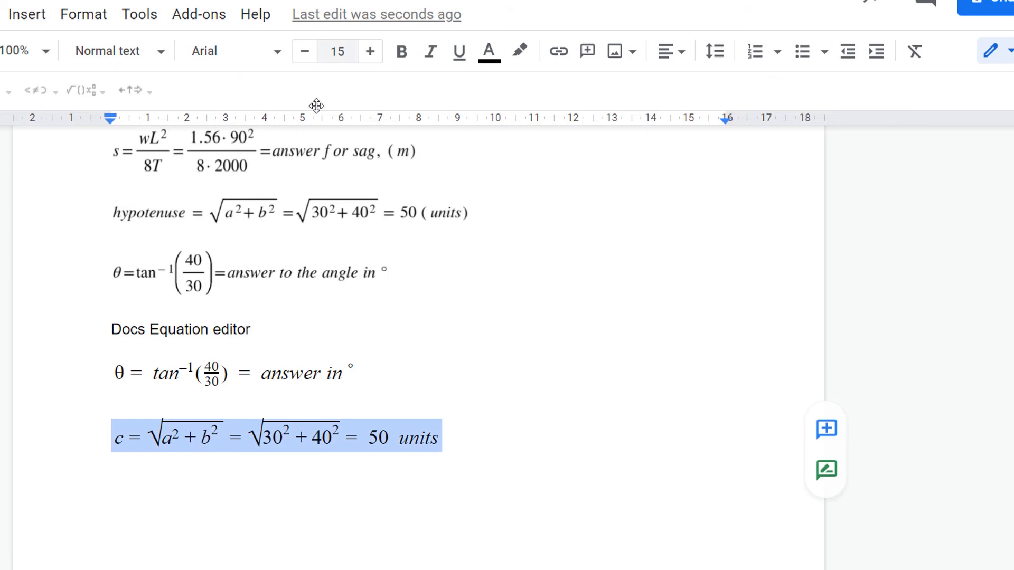
pyautogui.click(369, 51)
pyautogui.click(370, 52)
pyautogui.click(370, 52)
pyautogui.click(370, 51)
pyautogui.click(599, 441)
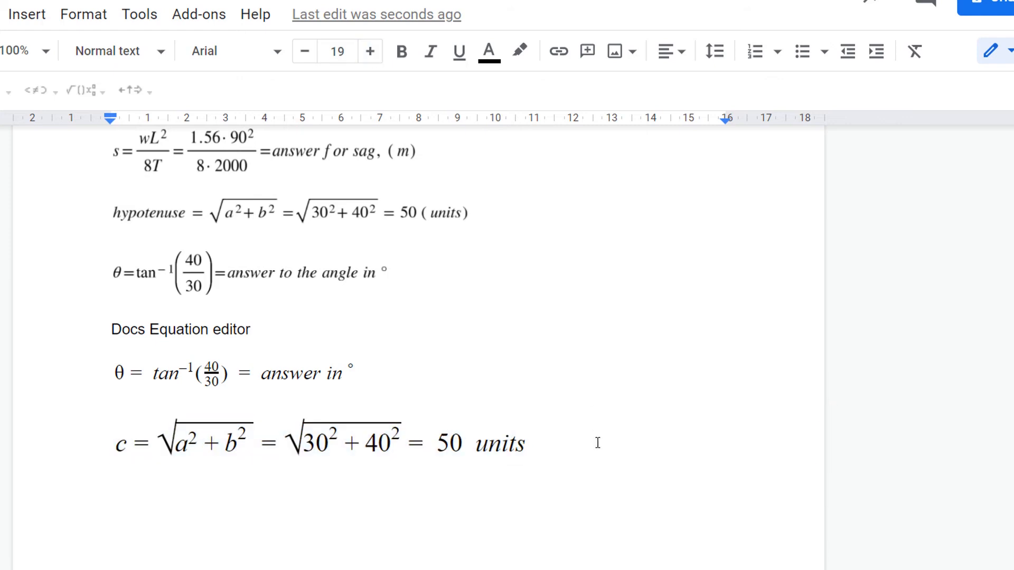
# Add the 12-point note "Docs equations can be edited more easily and can be resized without losing resolution, as MathType uses images." below the c equation.
pyautogui.press('Return')
pyautogui.click(305, 52)
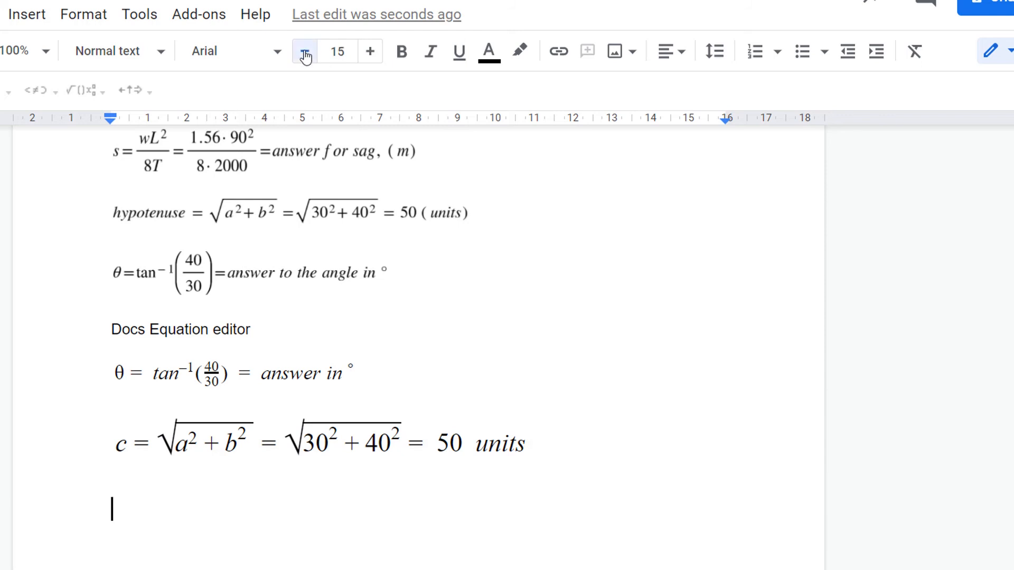
pyautogui.click(305, 53)
pyautogui.click(306, 53)
pyautogui.click(305, 53)
pyautogui.write('Docs equations can be edit')
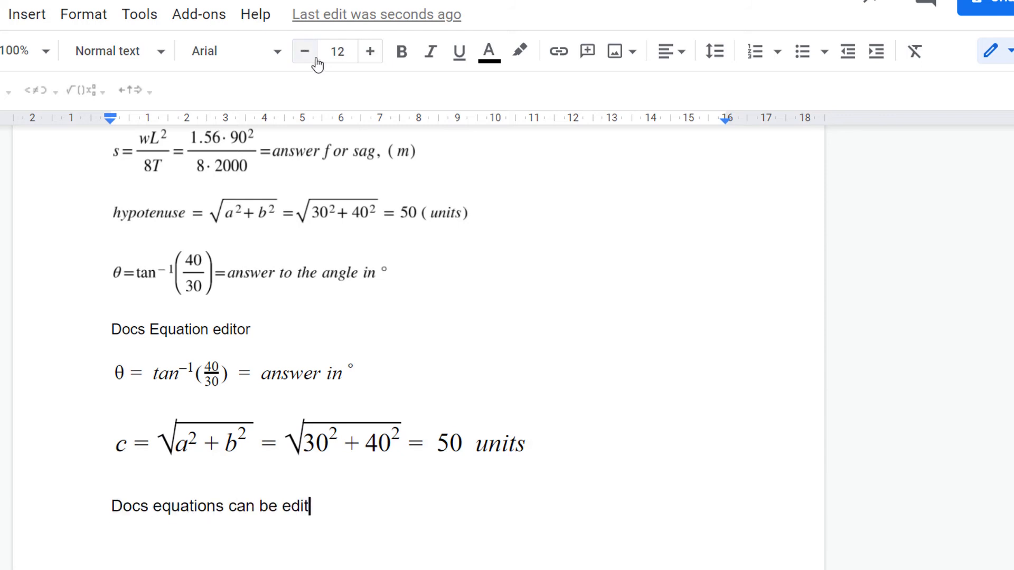
pyautogui.write('ed more easily and can be re')
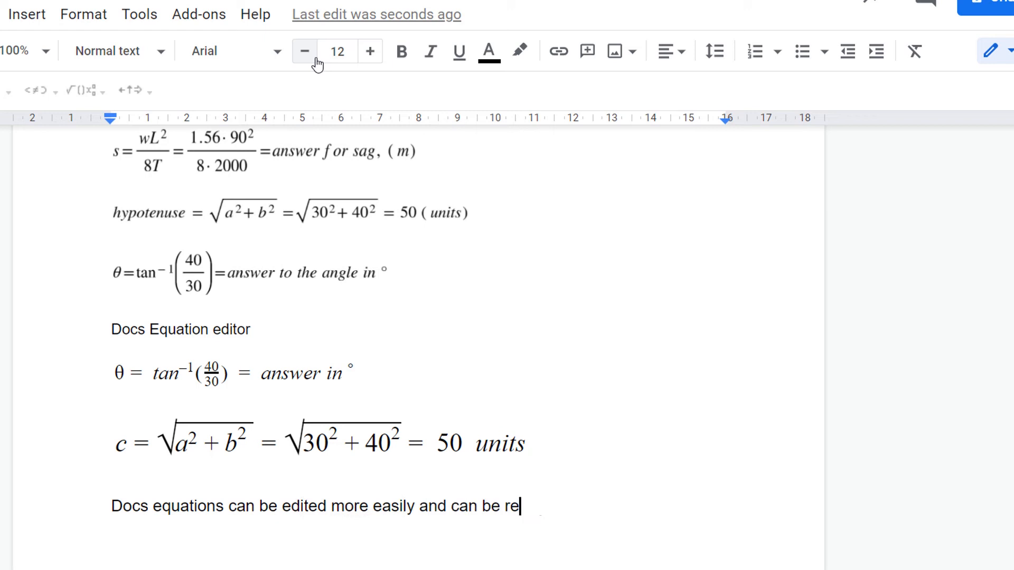
pyautogui.write('sized without losing resolution, as ')
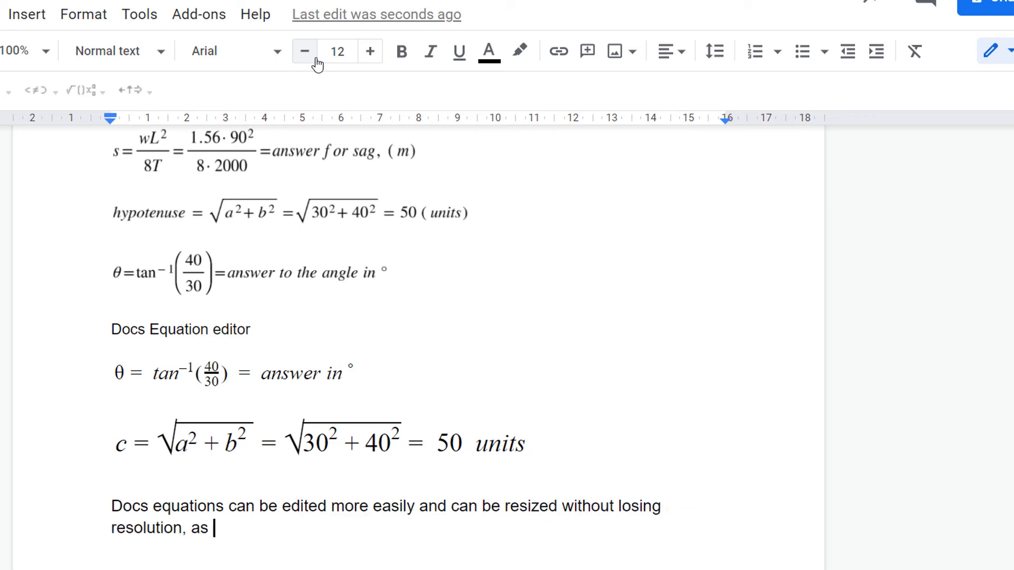
pyautogui.write('MathType uses images.')
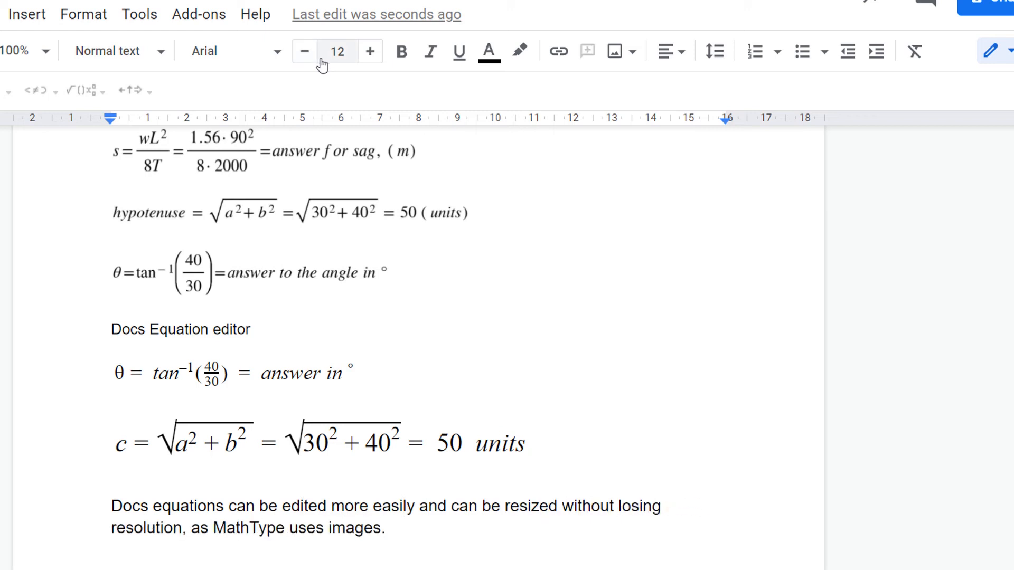
# Add the note "Use the editor of your choice and spend time getting used to it :)" below the last paragraph, leaving a blank line between.
pyautogui.press('Return')
pyautogui.press('Return')
pyautogui.write('Use the editor of your ch')
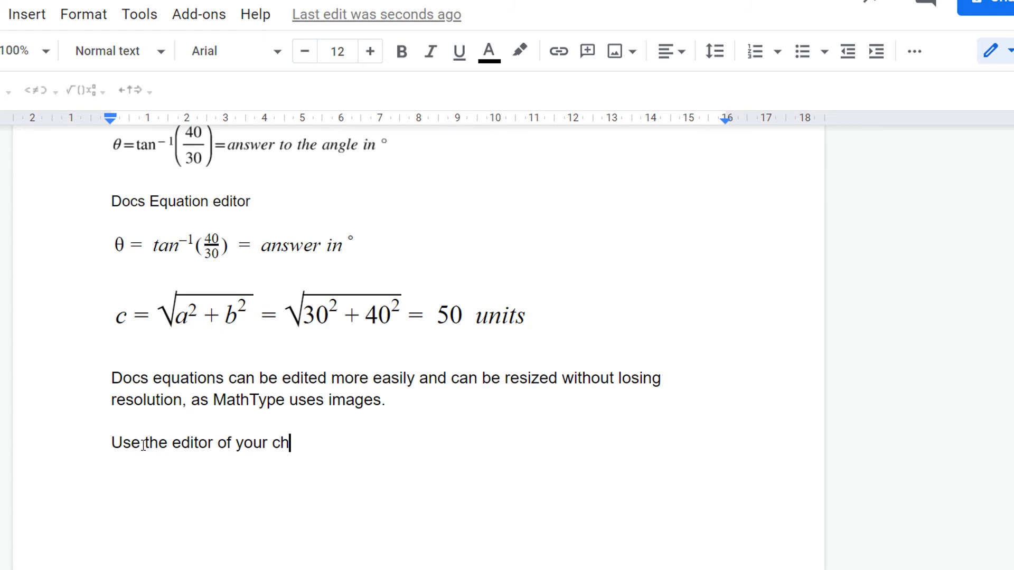
pyautogui.write('oice and spend time getting used')
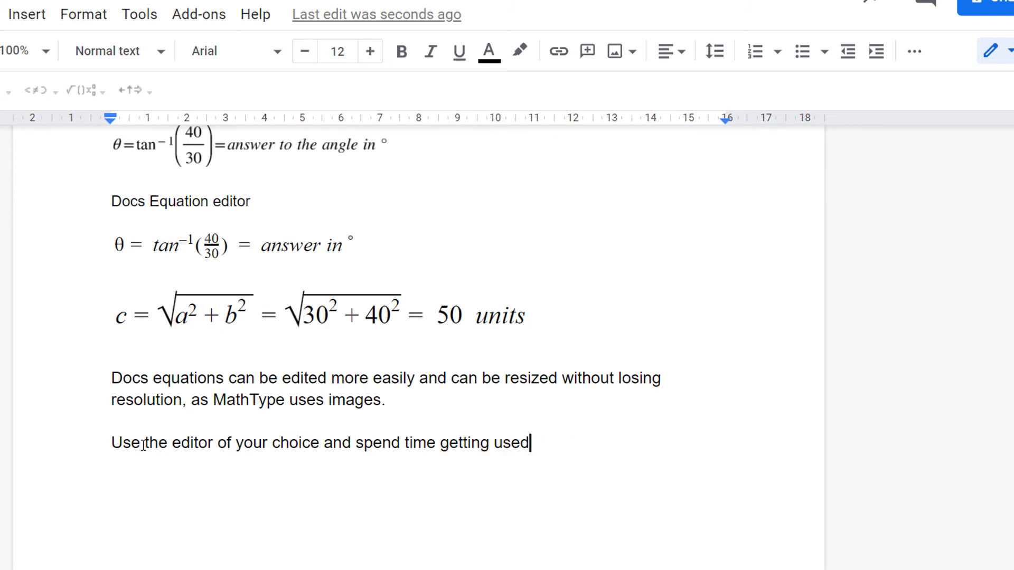
pyautogui.write(' to it :)')
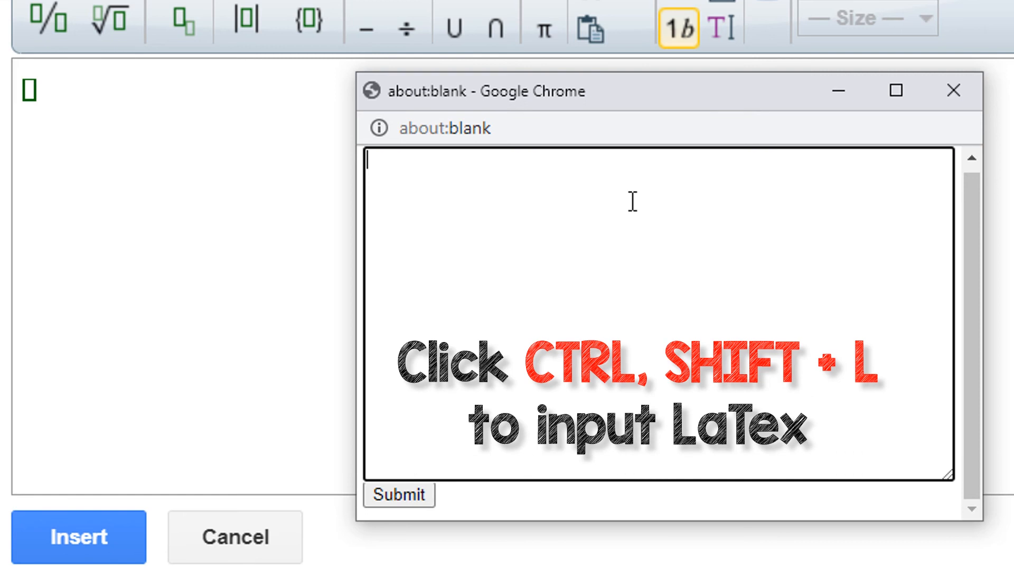
# Insert a MathType equation from the LaTeX code \theta = tan^-^1(\frac{40}{30}) = 50 units, restoring the space before "units" in the rendered equation.
pyautogui.write('\\thet')
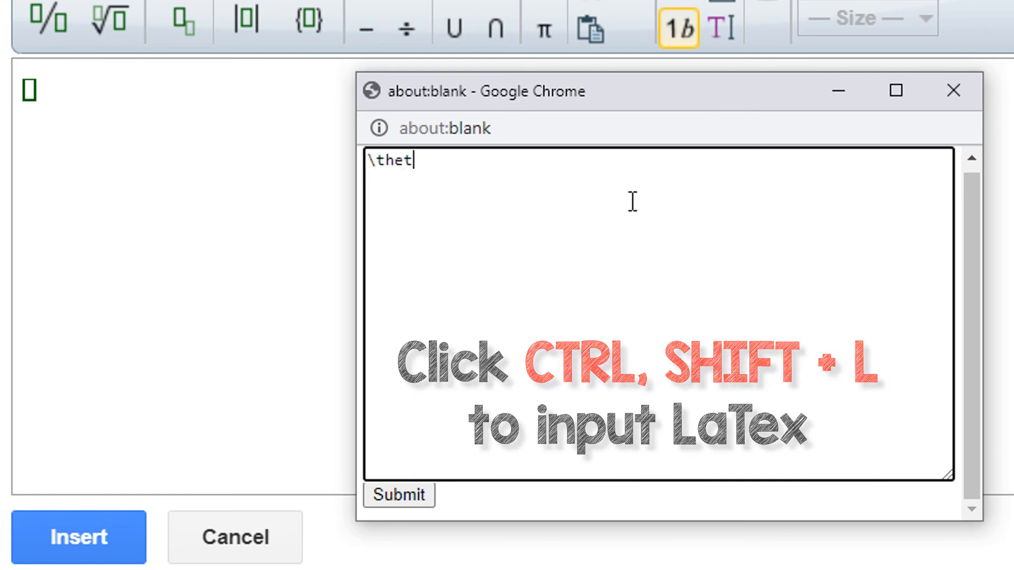
pyautogui.write('a = ')
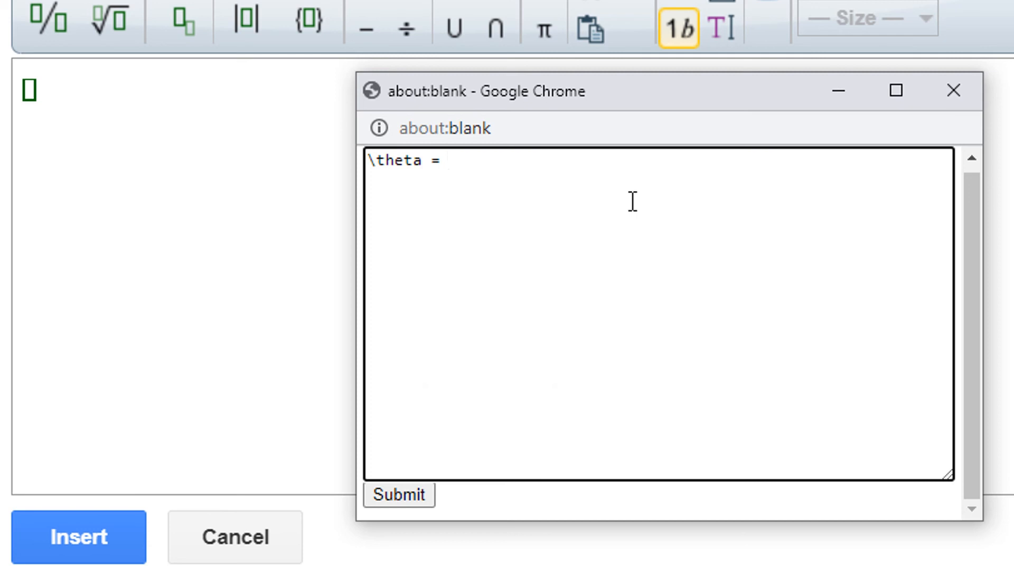
pyautogui.write('tan^-^1(\\frac')
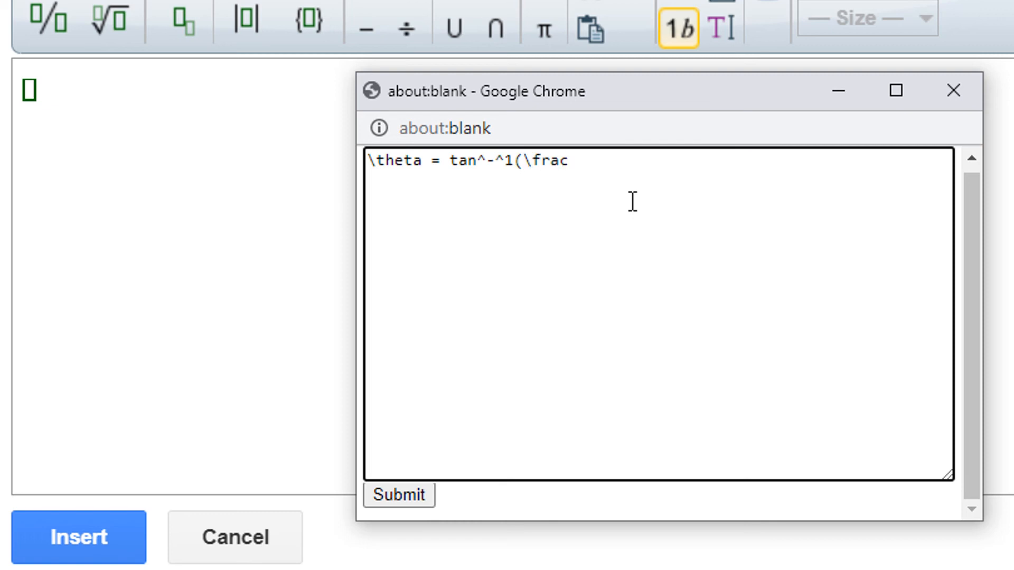
pyautogui.write('{40}{')
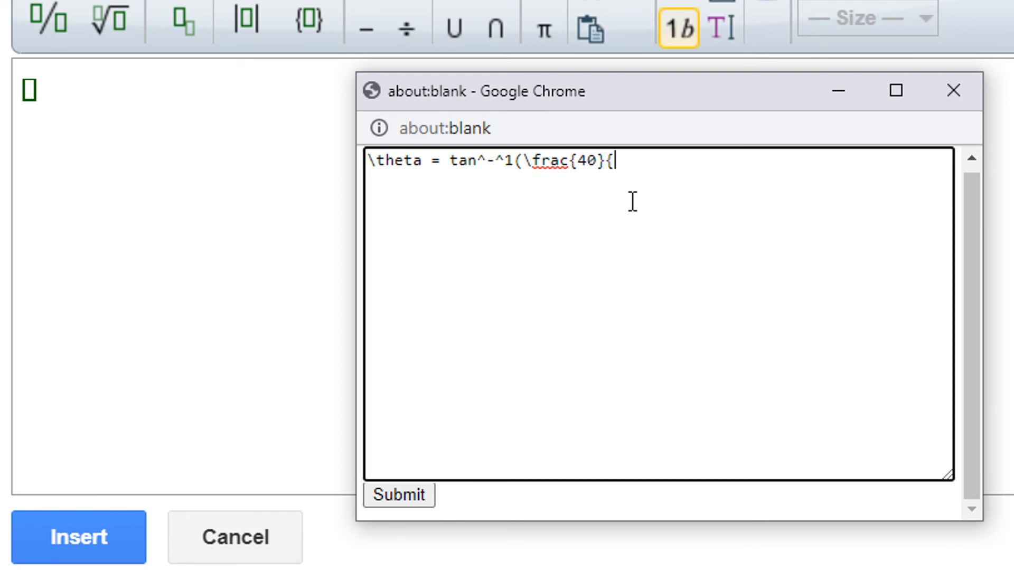
pyautogui.write('30')
pyautogui.write('}) = 50 units')
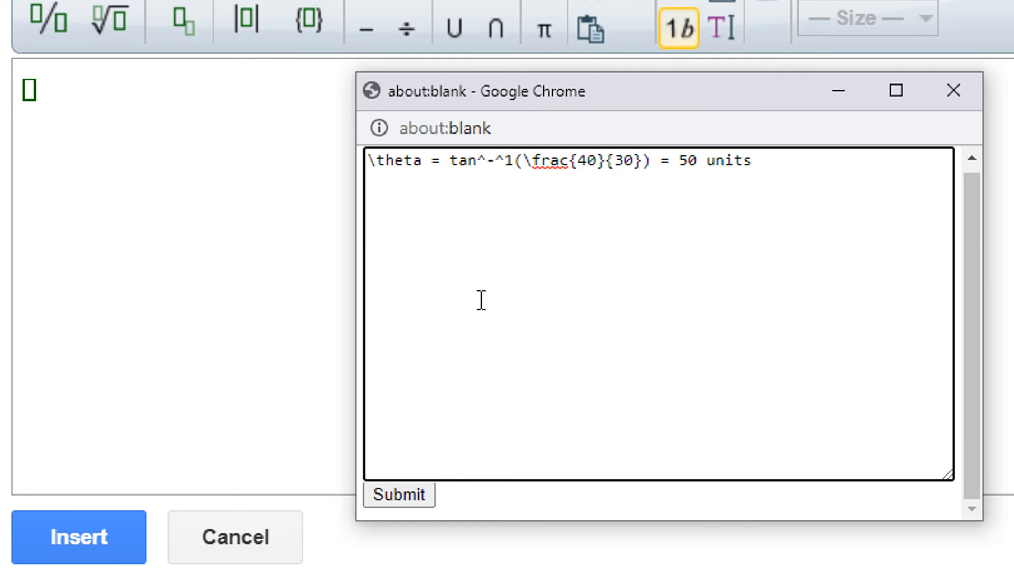
pyautogui.click(417, 496)
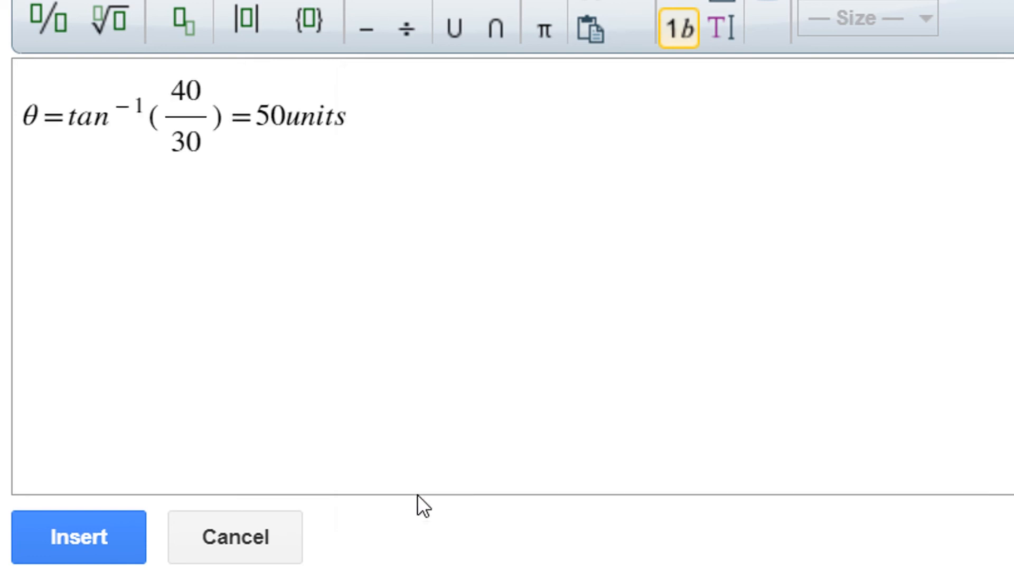
pyautogui.click(292, 119)
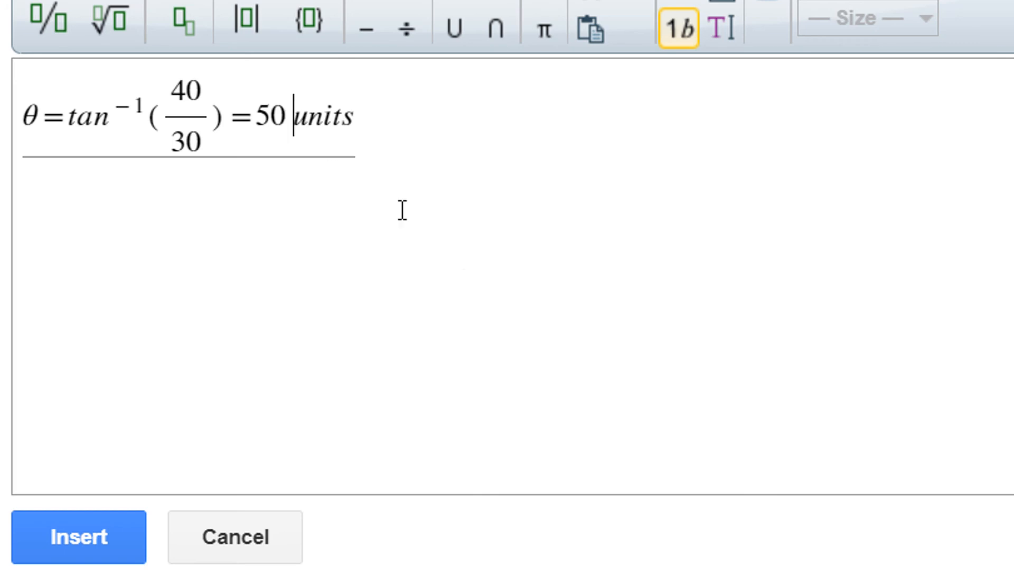
pyautogui.click(116, 555)
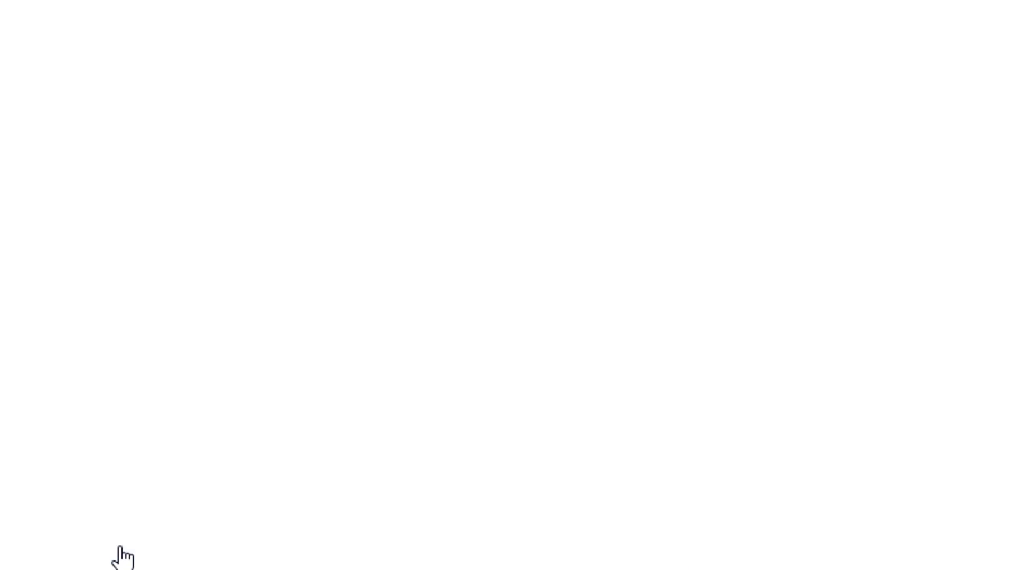
# Start a new MathType math equation below the θ equation and enter s=\frac{wL^2}{8s}= as its LaTeX code.
pyautogui.click(211, 14)
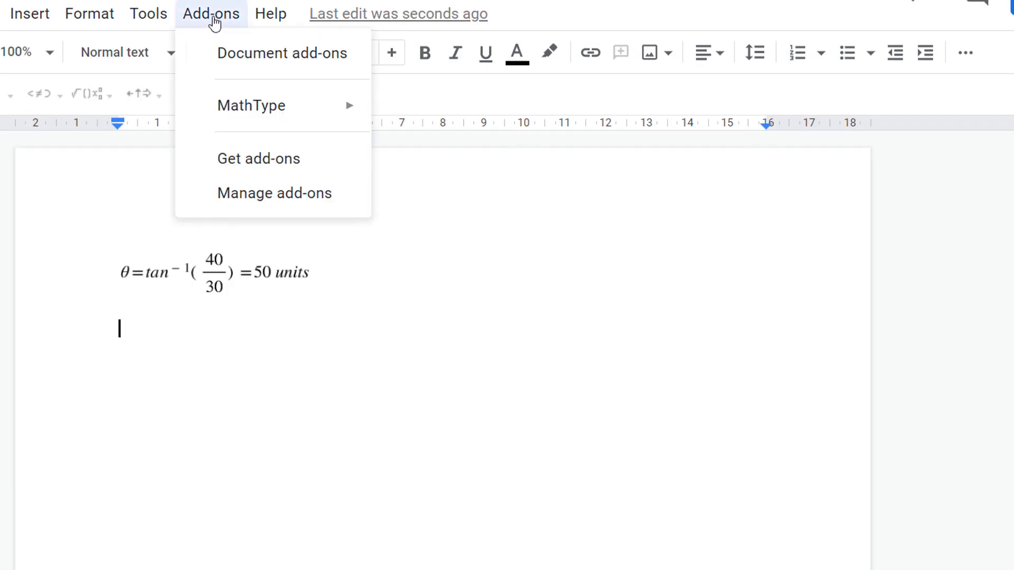
pyautogui.moveTo(307, 109)
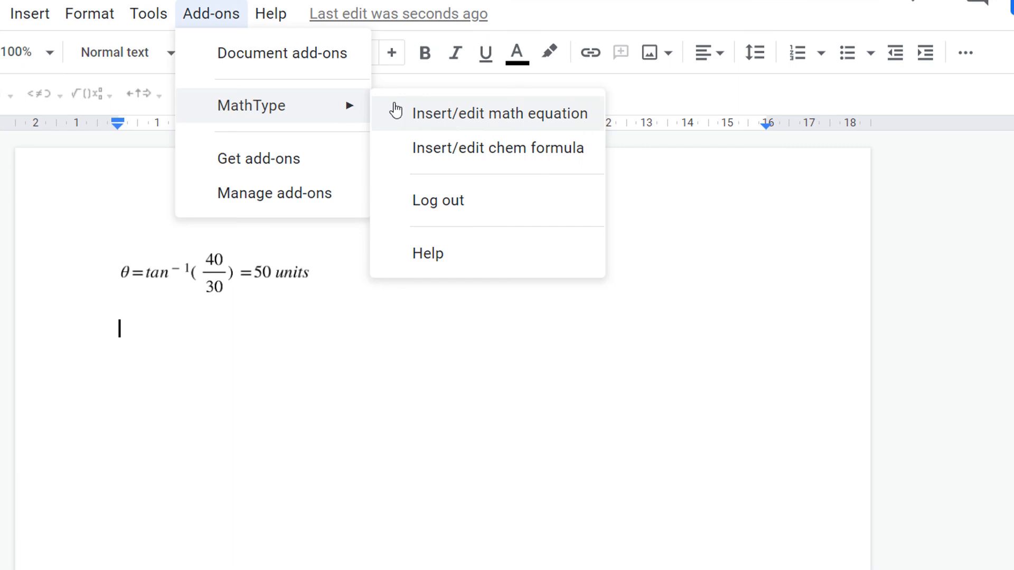
pyautogui.click(466, 117)
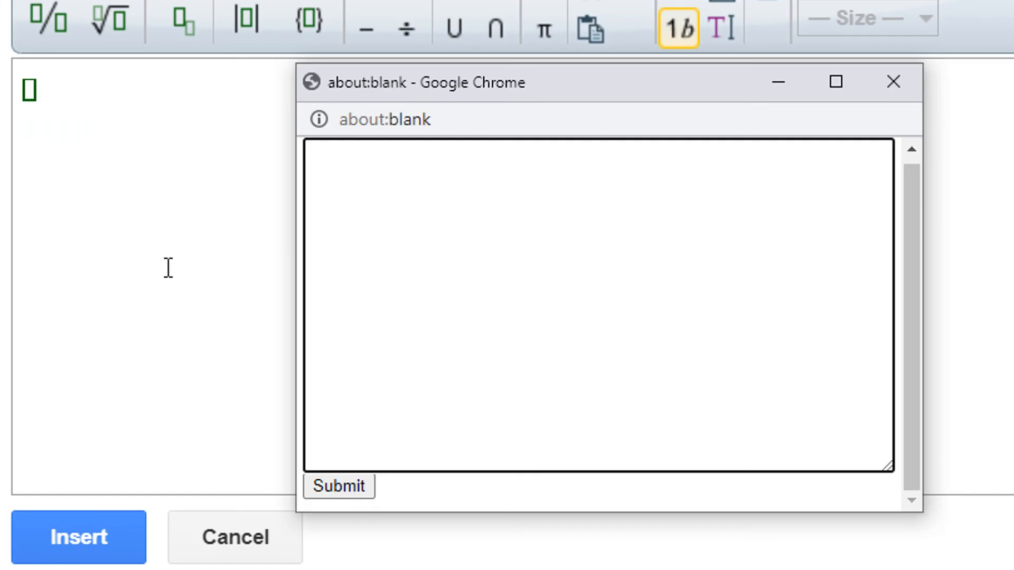
pyautogui.write('s=\\frac')
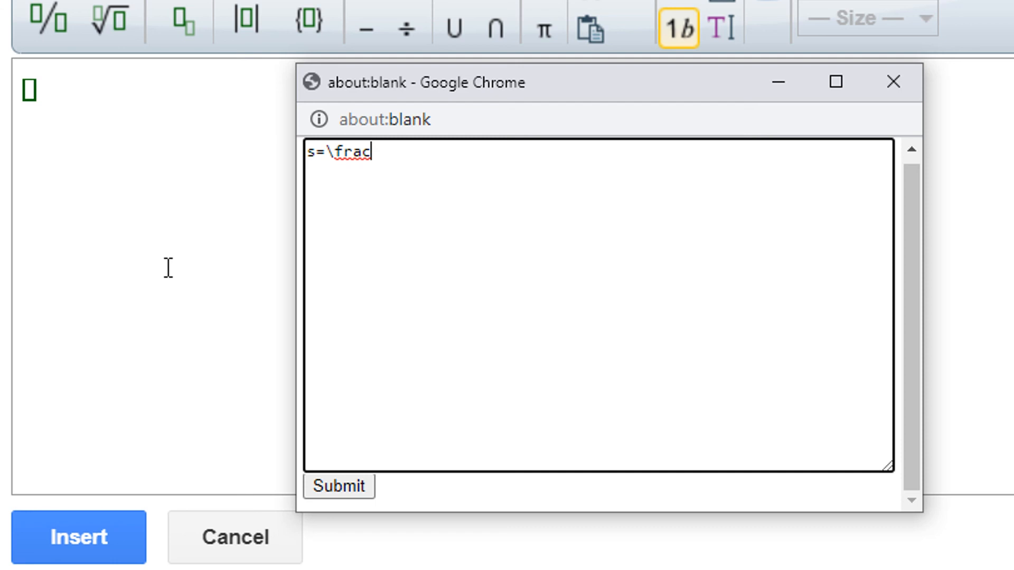
pyautogui.write('{wL^2}{')
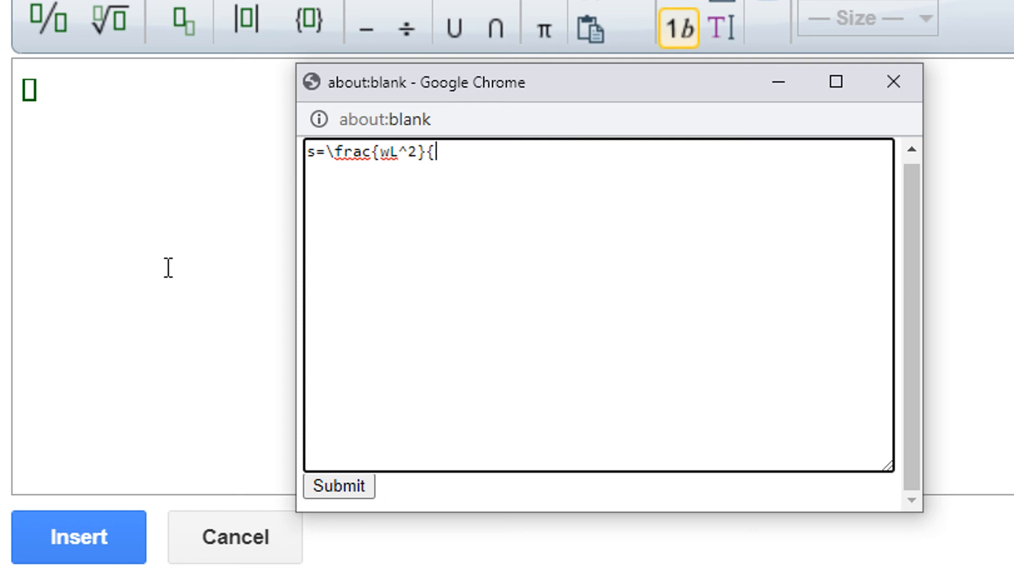
pyautogui.write('8s}')
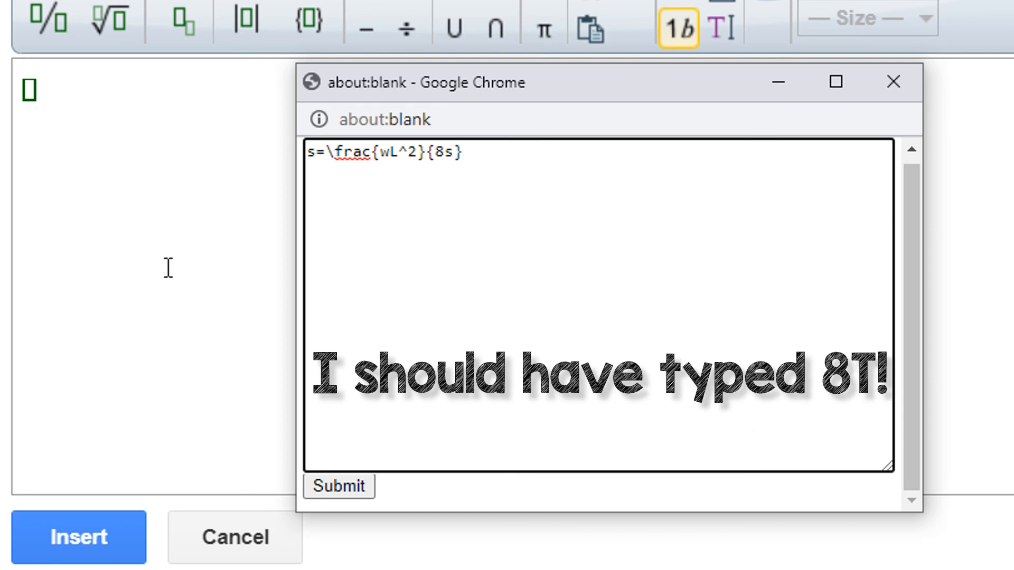
pyautogui.write('=')
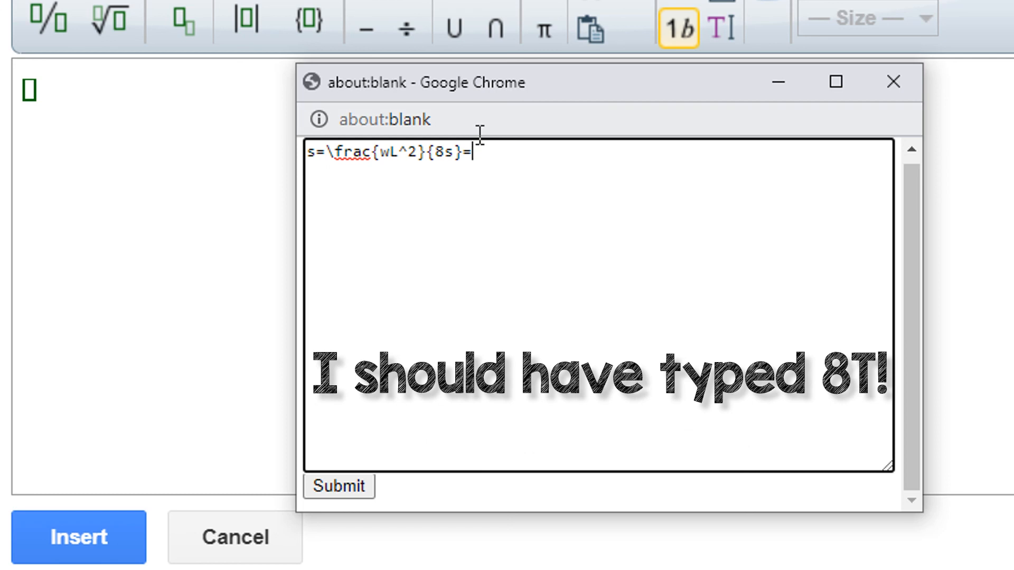
# Duplicate the fraction and its equals sign at the end of the LaTeX code and change the copy's numerator to 1.56*90^2.
pyautogui.moveTo(492, 164); pyautogui.dragTo(328, 166)
pyautogui.hotkey('ctrl', 'c')
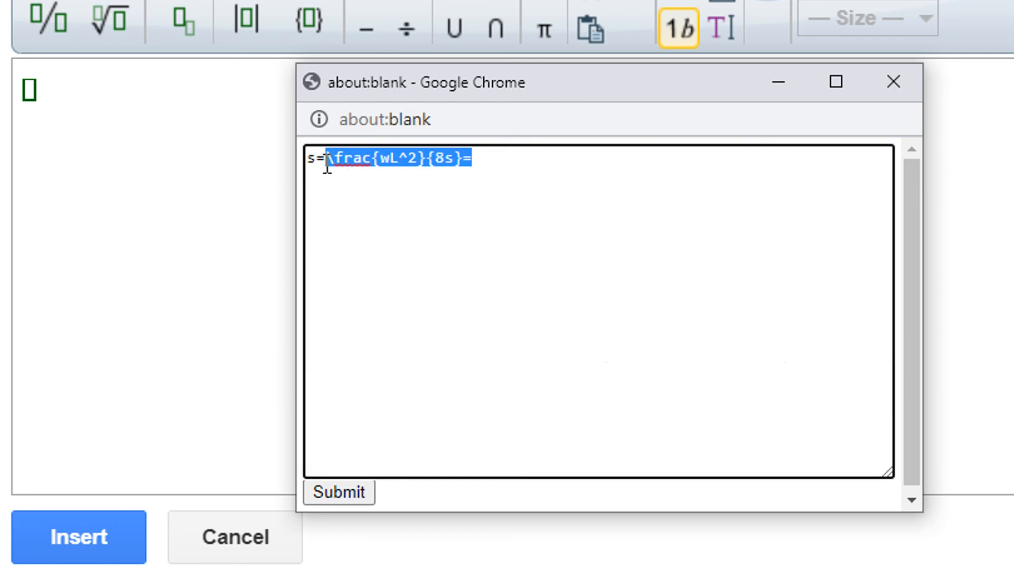
pyautogui.click(506, 165)
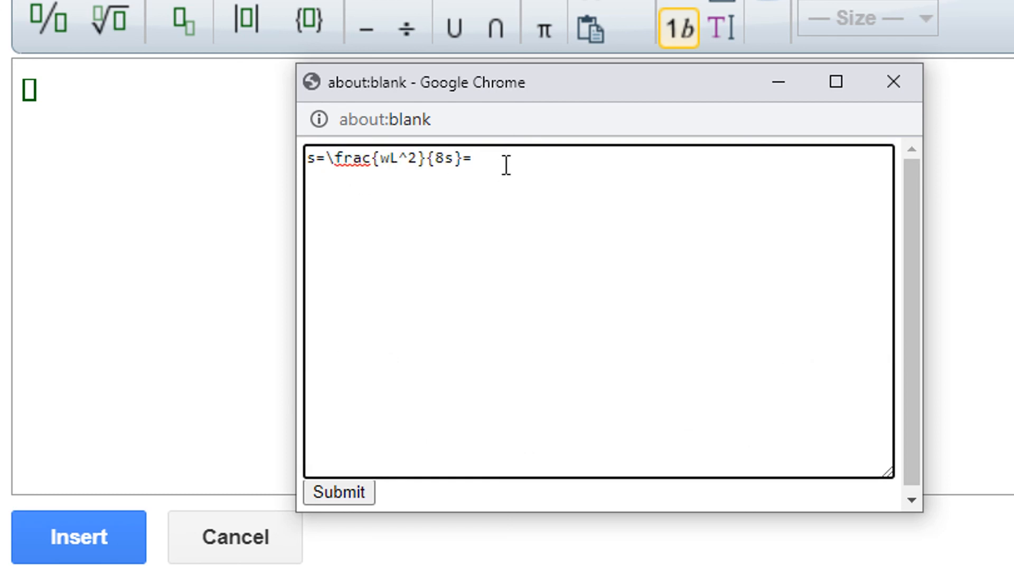
pyautogui.hotkey('ctrl', 'v')
pyautogui.click(537, 164)
pyautogui.hotkey('shift', 'Left')
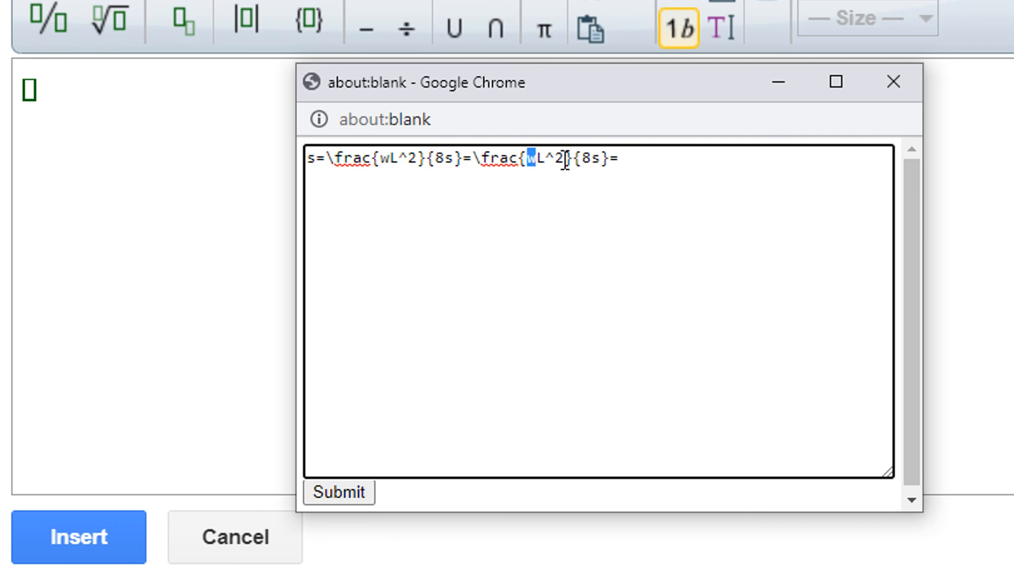
pyautogui.write('1.')
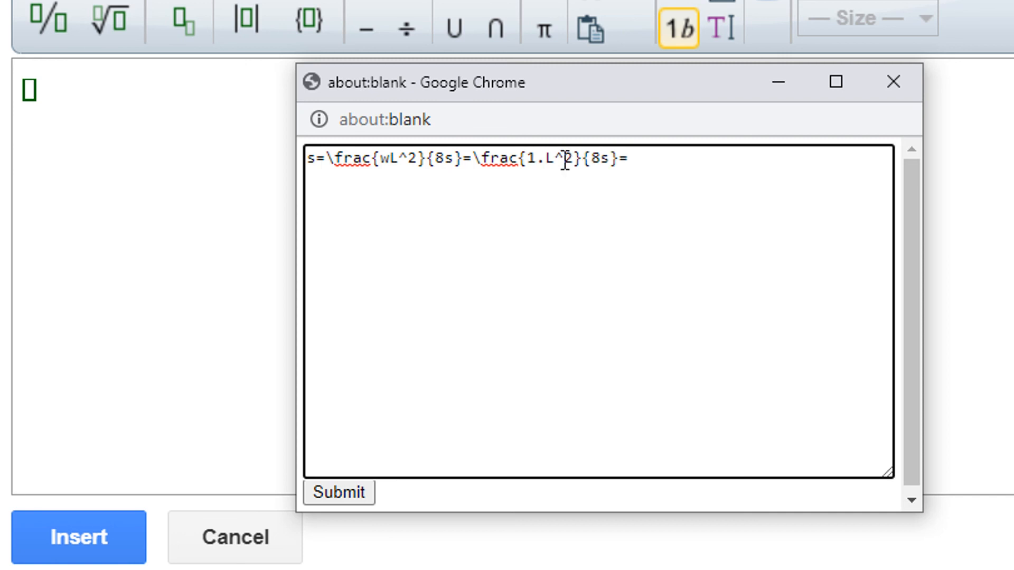
pyautogui.write('56')
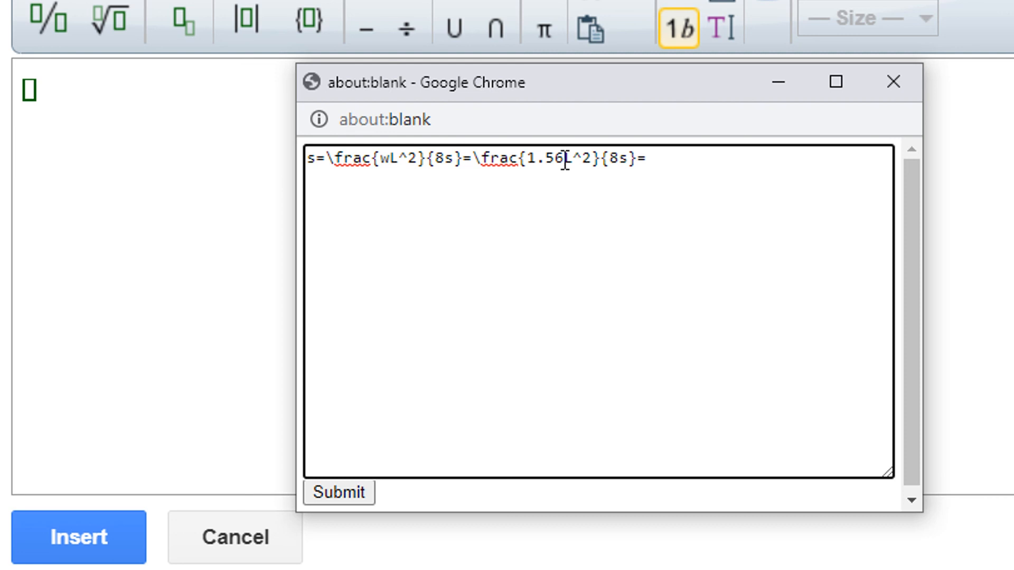
pyautogui.write('*')
pyautogui.hotkey('shift', 'Right')
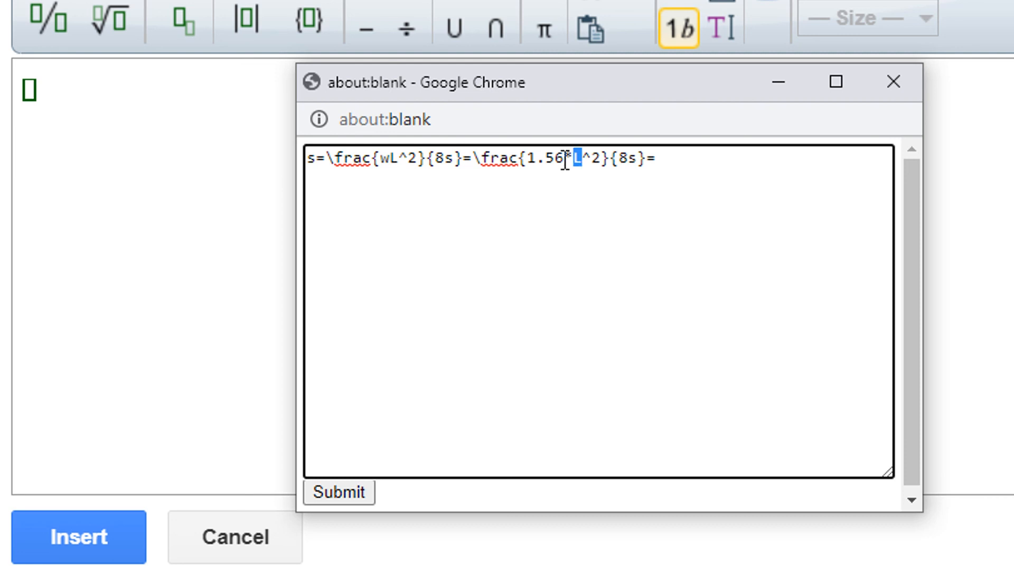
pyautogui.write('90')
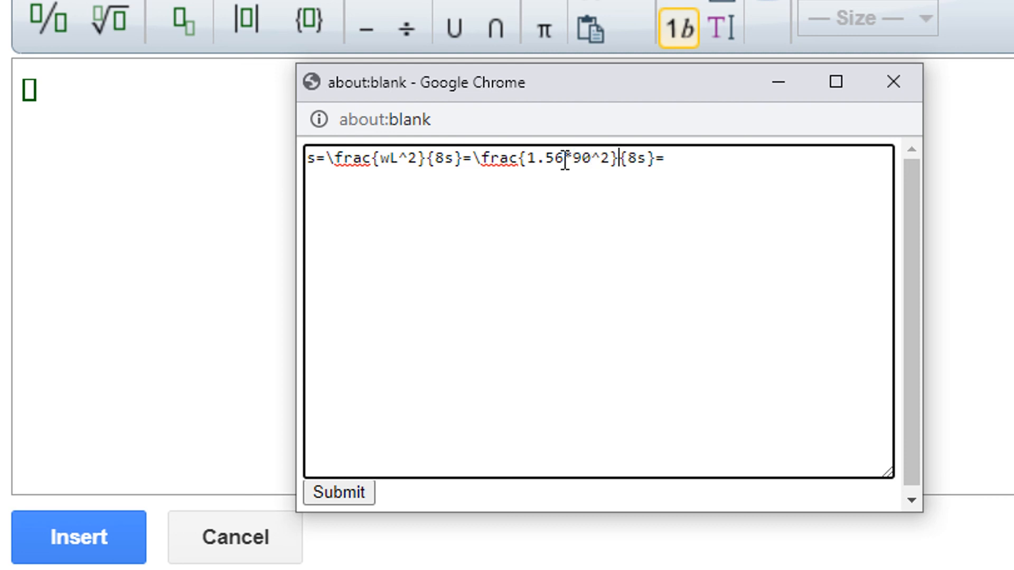
# Change the second fraction's denominator in the LaTeX code to 8*2000.
pyautogui.press('Right')
pyautogui.press('Right')
pyautogui.write('*')
pyautogui.hotkey('shift', 'Right')
pyautogui.write('2000')
pyautogui.press('Right')
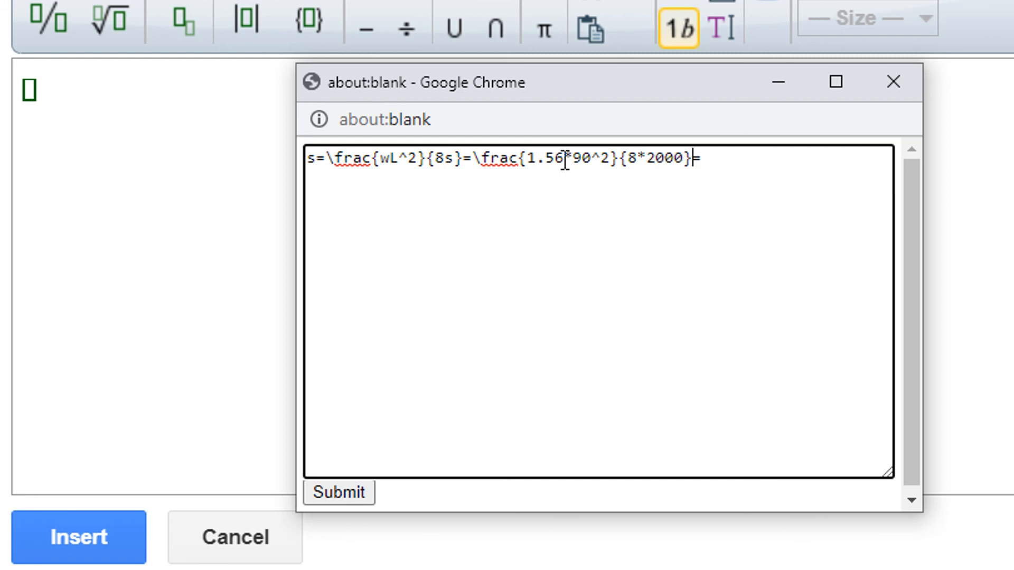
# Complete the LaTeX code with the result 0.82 (m) and insert the rendered sag equation into the document.
pyautogui.press('Right')
pyautogui.write('0.82 (m)')
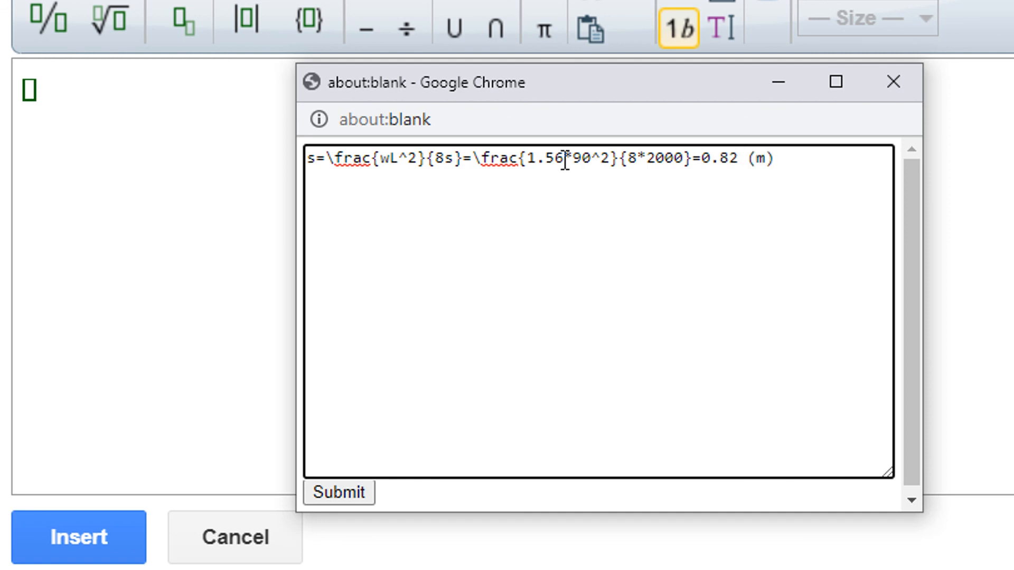
pyautogui.click(353, 495)
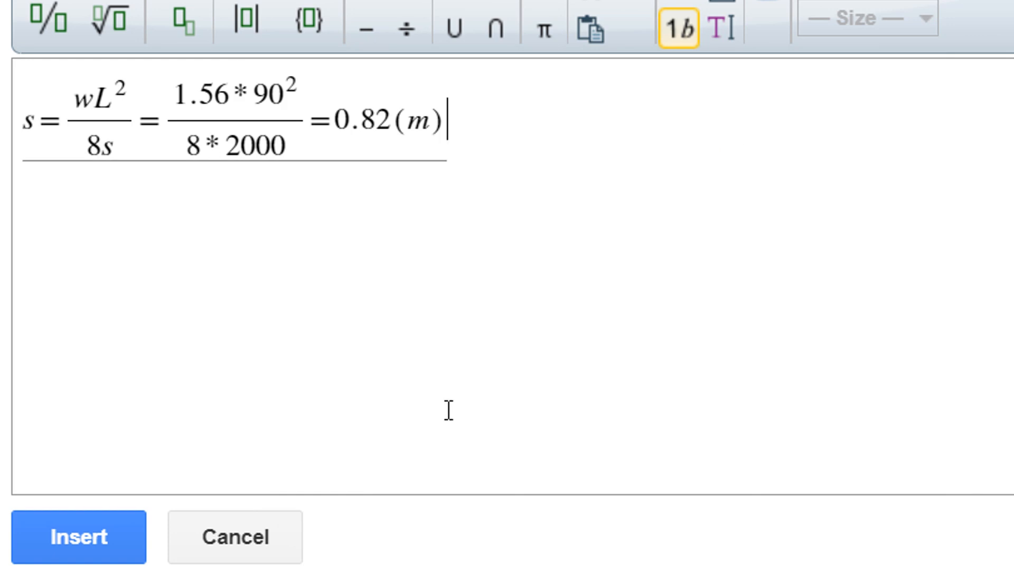
pyautogui.click(80, 545)
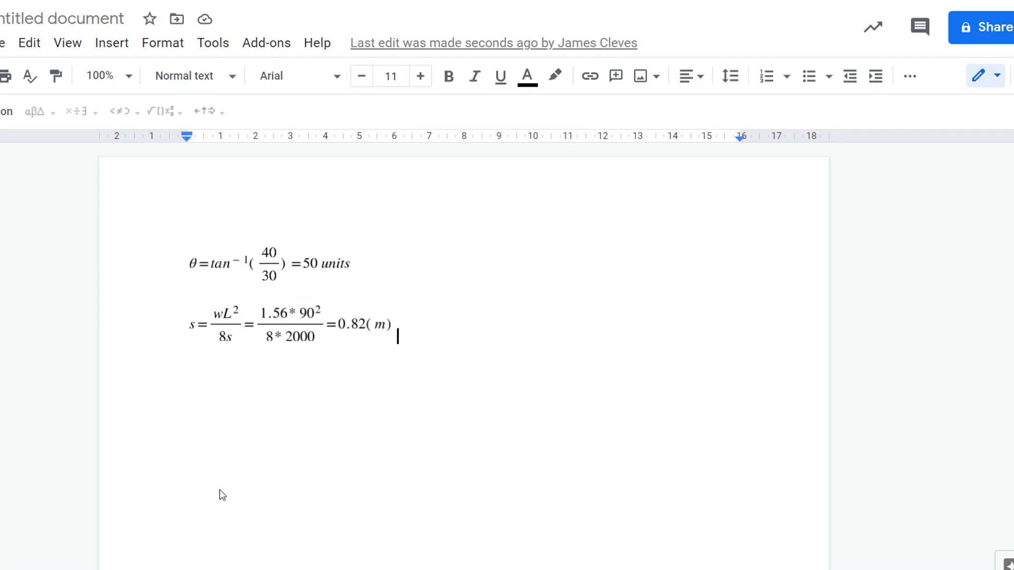
pyautogui.click(300, 325)
pyautogui.click(428, 330)
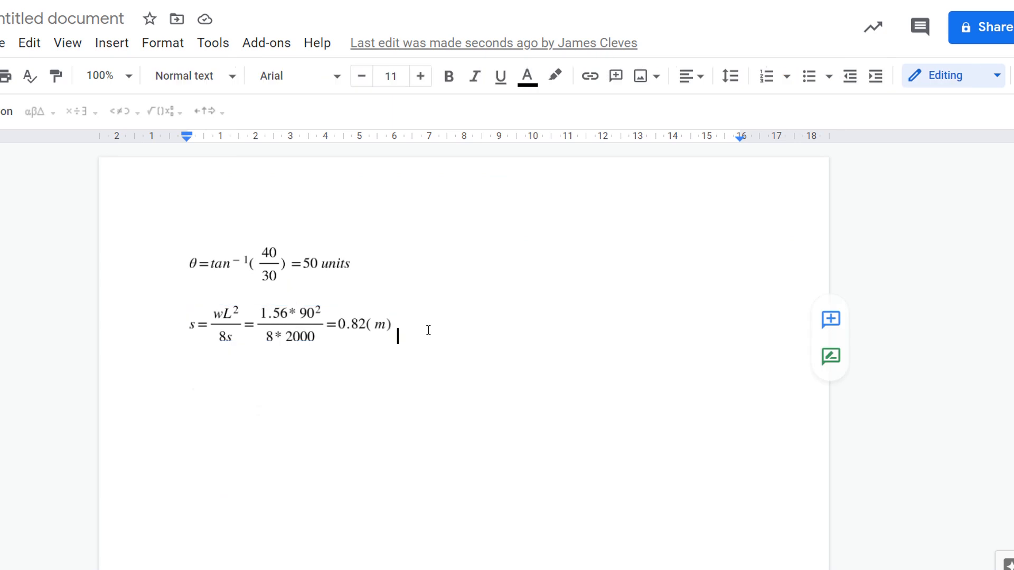